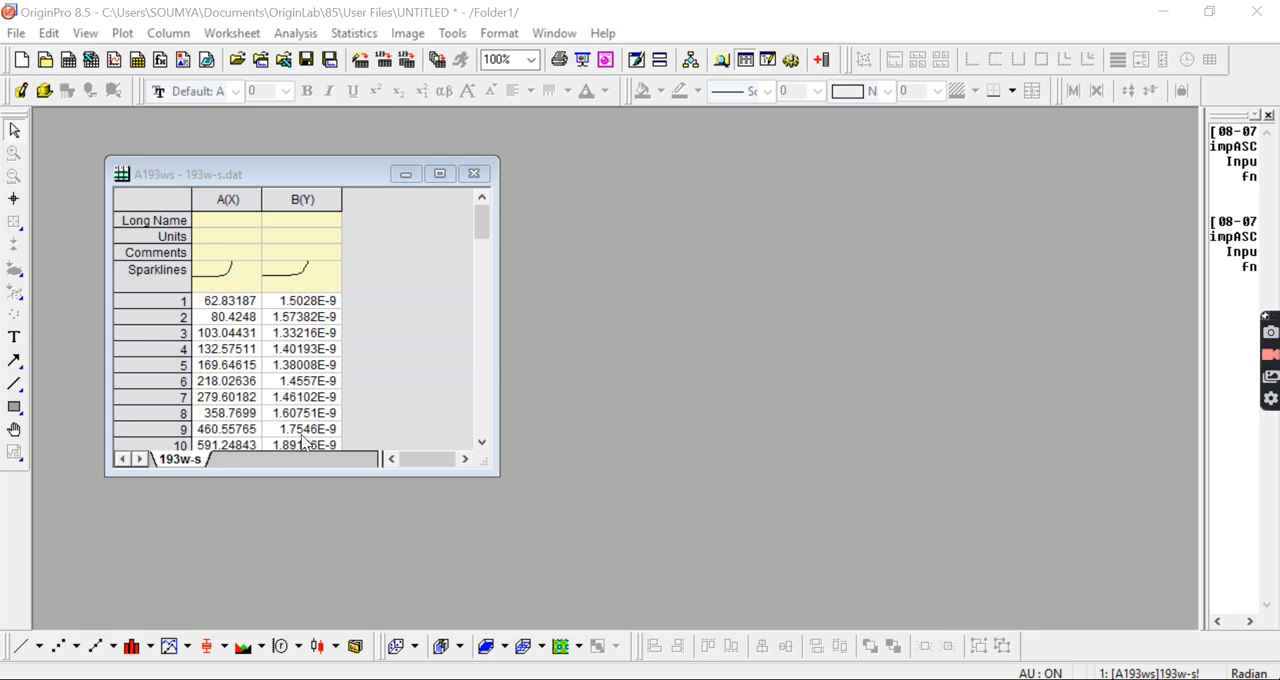
Step: Replace the values of column A in the 193w-s worksheet with their logarithm using the formula log(Col(A))
{"action": "left_click", "coordinate": [343, 174]}
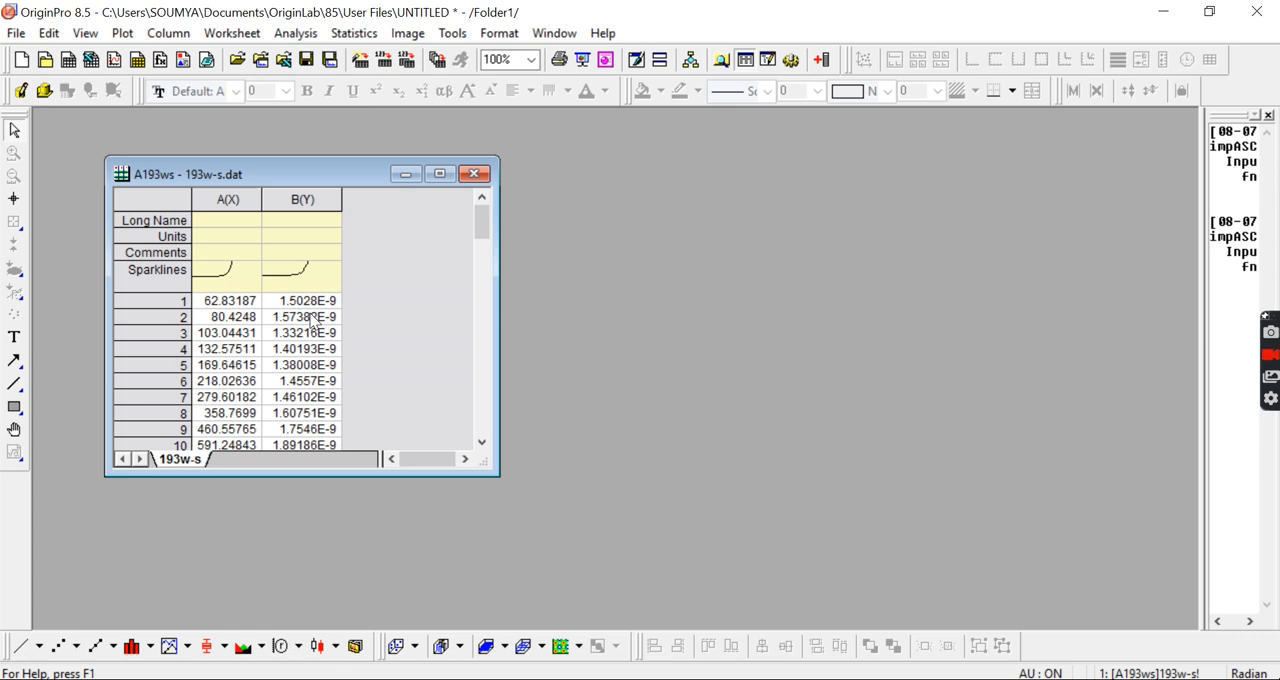
{"action": "left_click", "coordinate": [230, 200]}
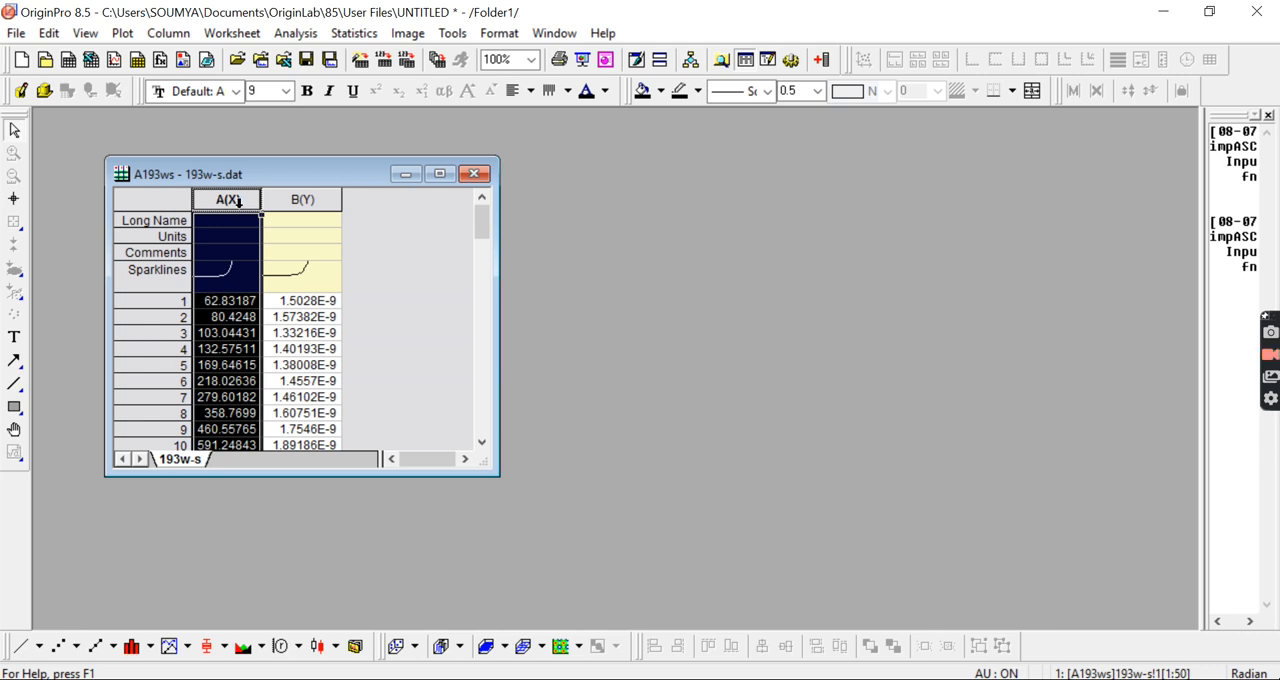
{"action": "right_click", "coordinate": [229, 206]}
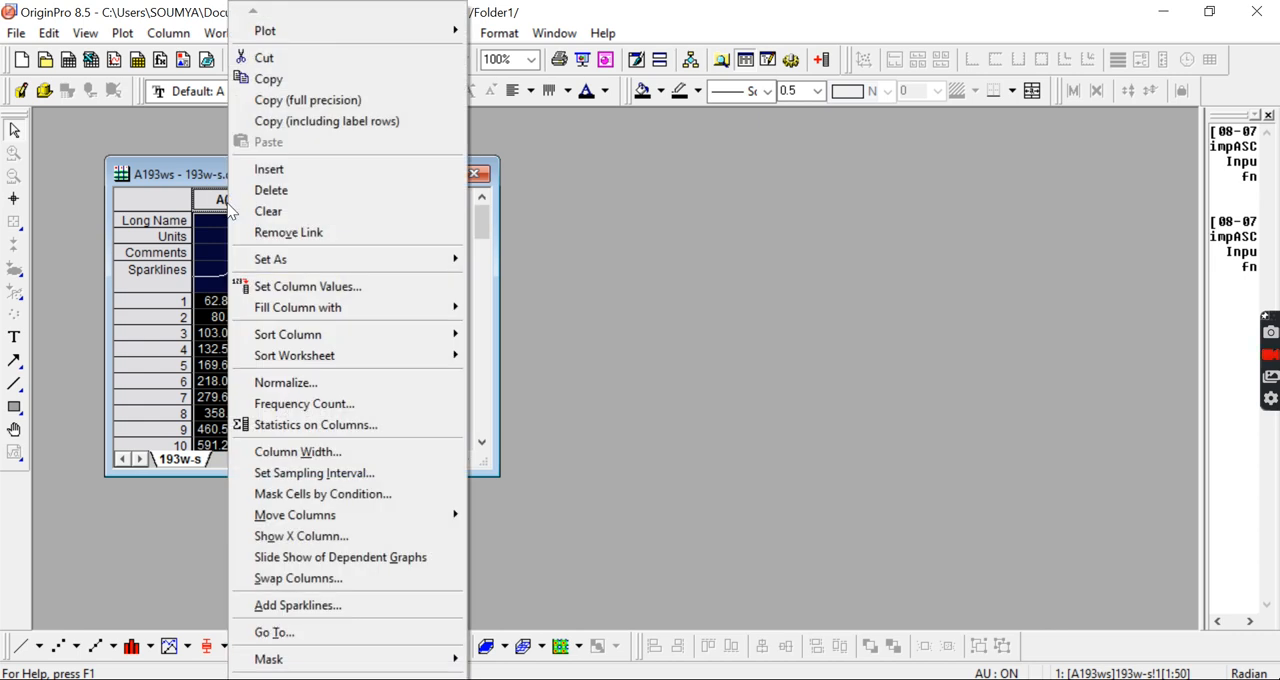
{"action": "left_click", "coordinate": [297, 287]}
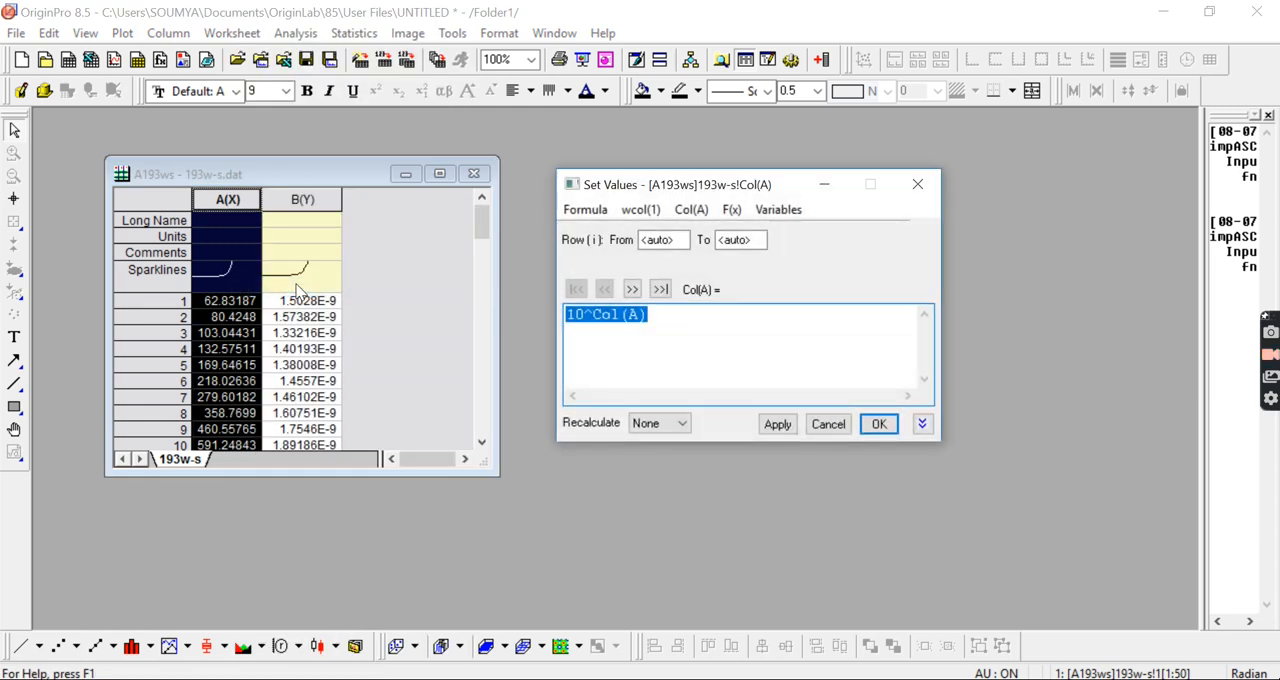
{"action": "key", "text": "BackSpace"}
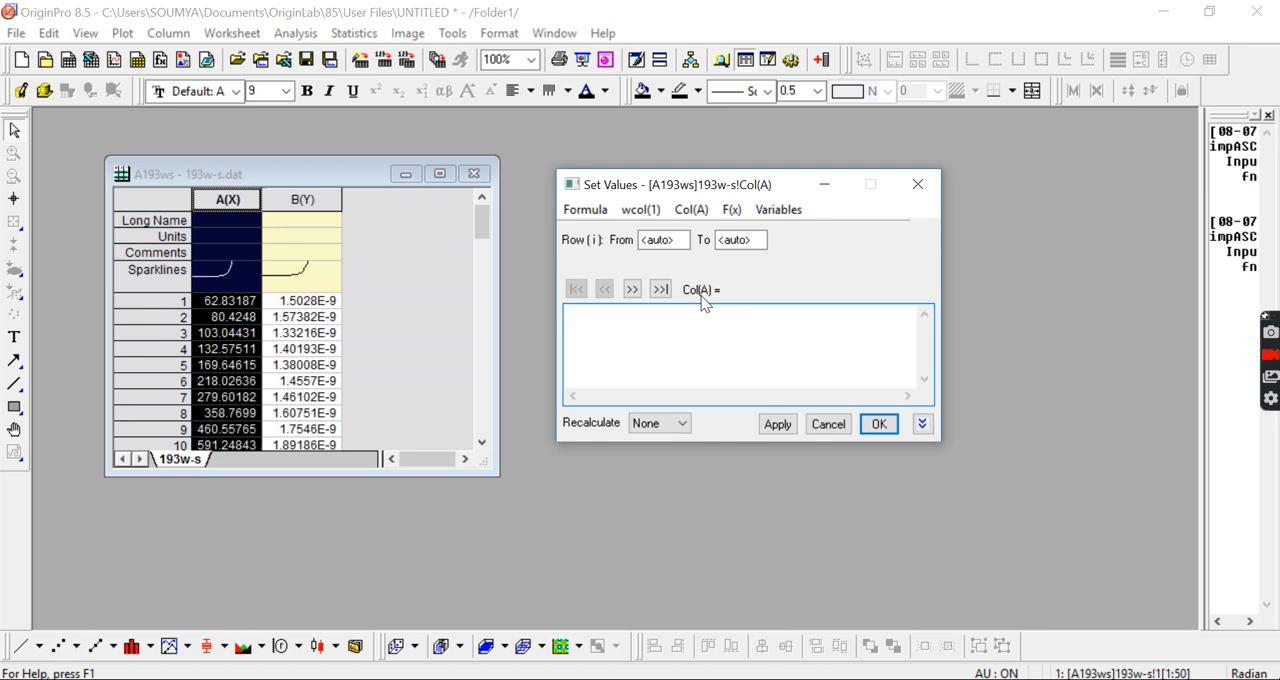
{"action": "type", "text": "log"}
{"action": "left_click", "coordinate": [694, 211]}
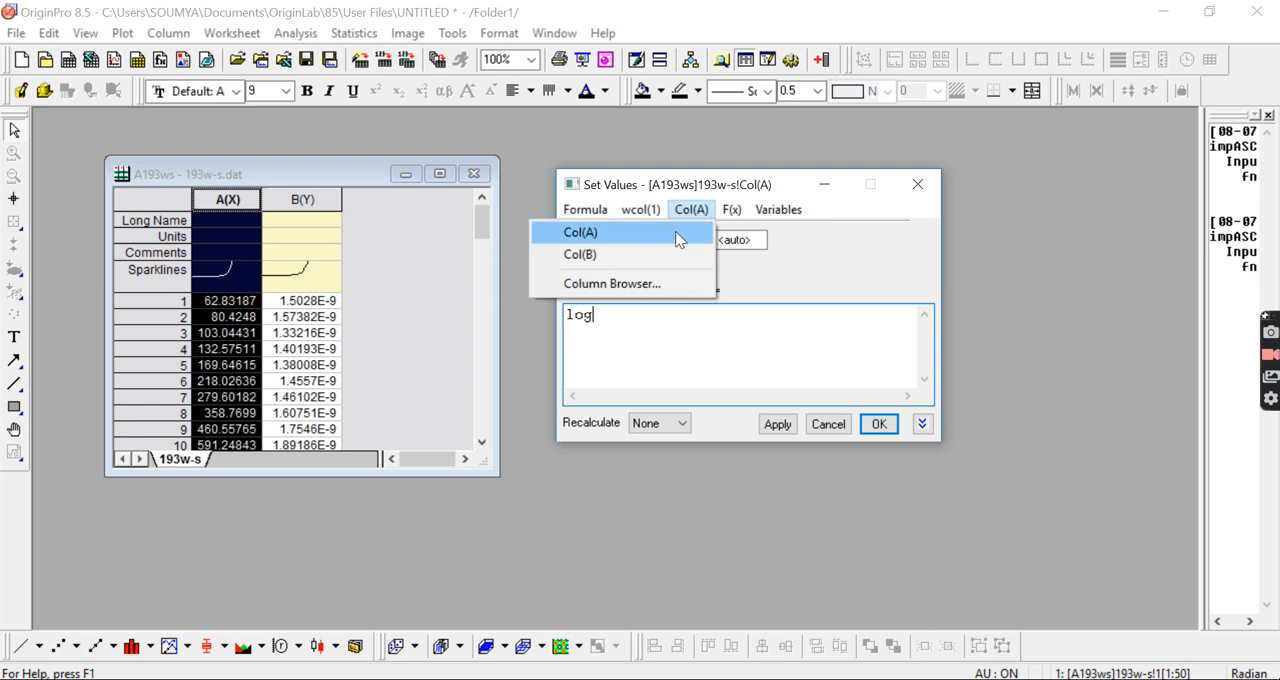
{"action": "left_click", "coordinate": [675, 232]}
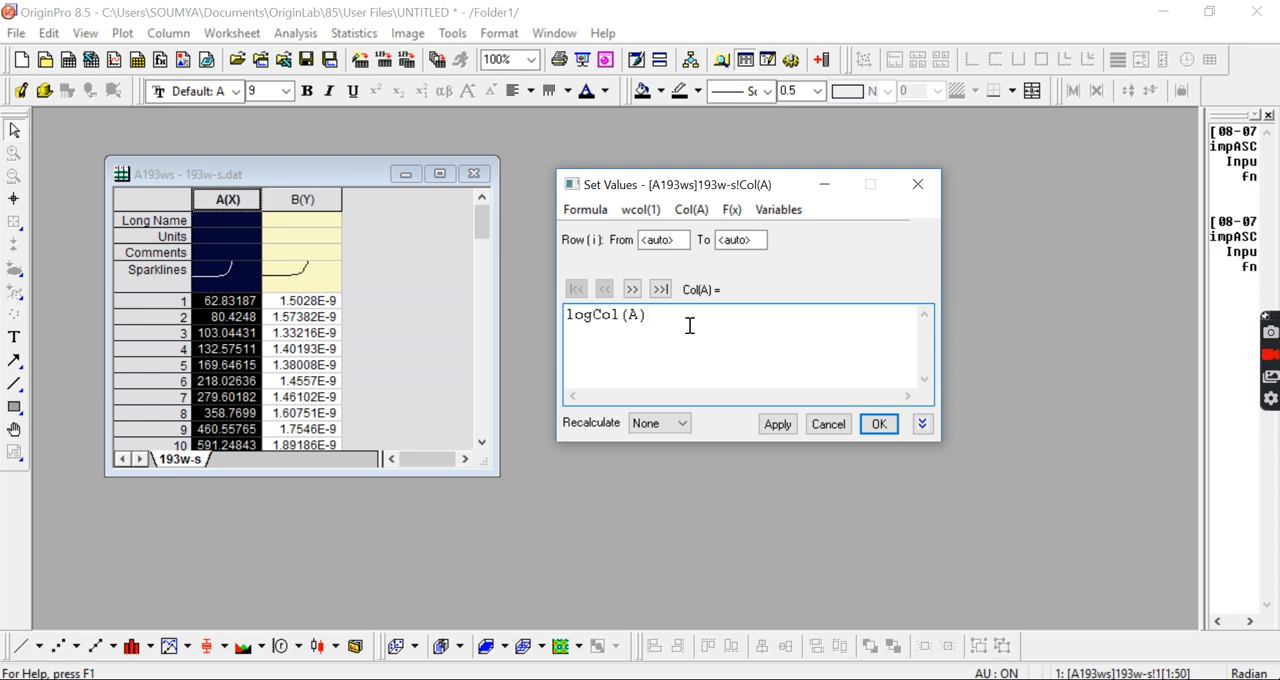
{"action": "left_click", "coordinate": [593, 316]}
{"action": "type", "text": "("}
{"action": "left_click", "coordinate": [669, 317]}
{"action": "type", "text": ")"}
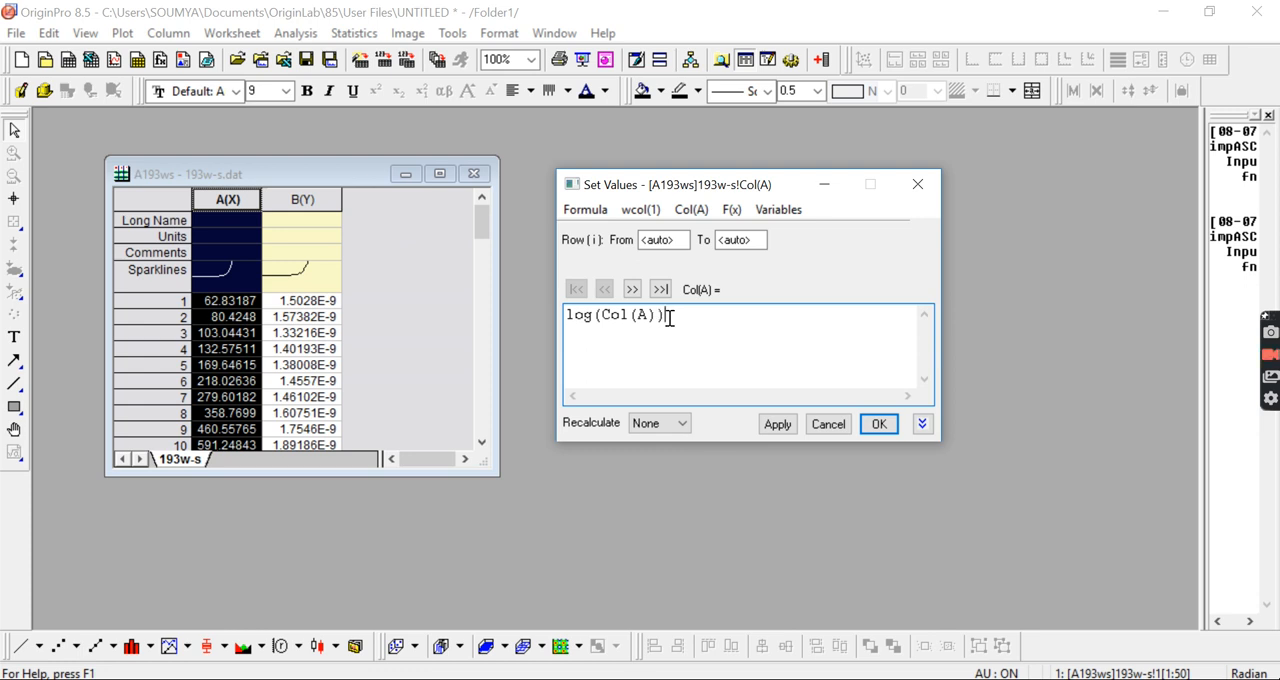
{"action": "left_click", "coordinate": [878, 424]}
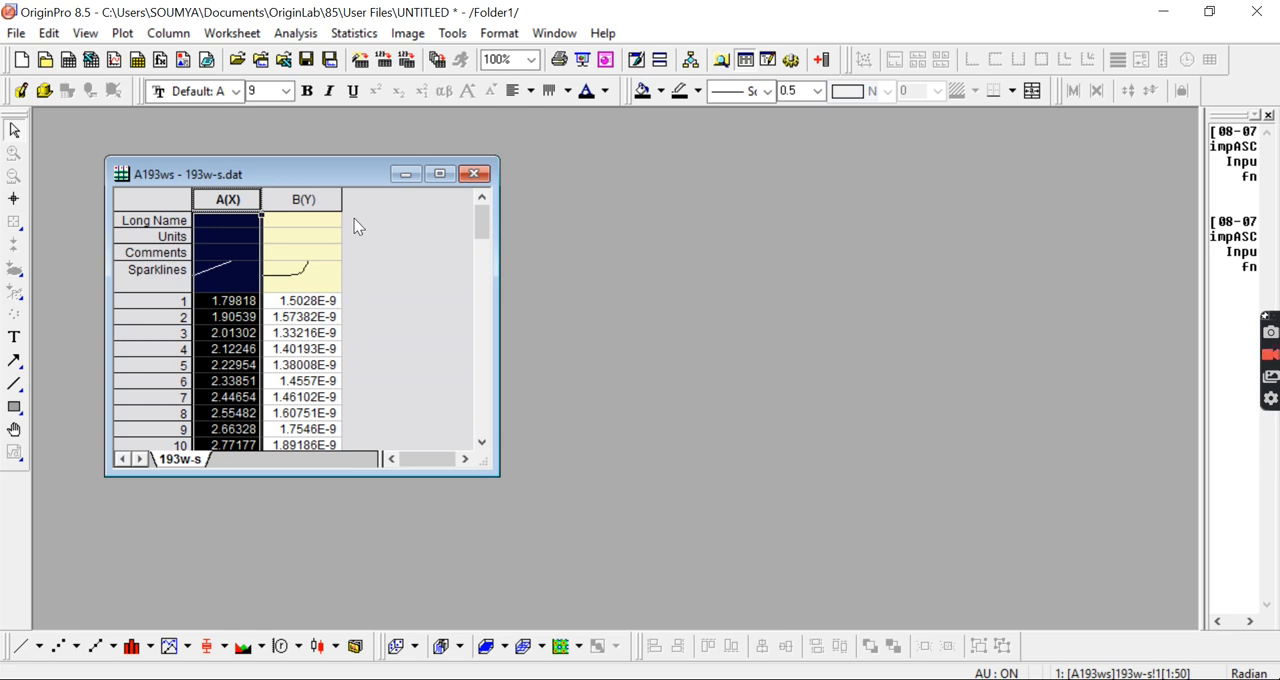
Step: Replace the values of column B with their logarithm using the formula log(Col(B)), and deselect the column
{"action": "left_click", "coordinate": [325, 204]}
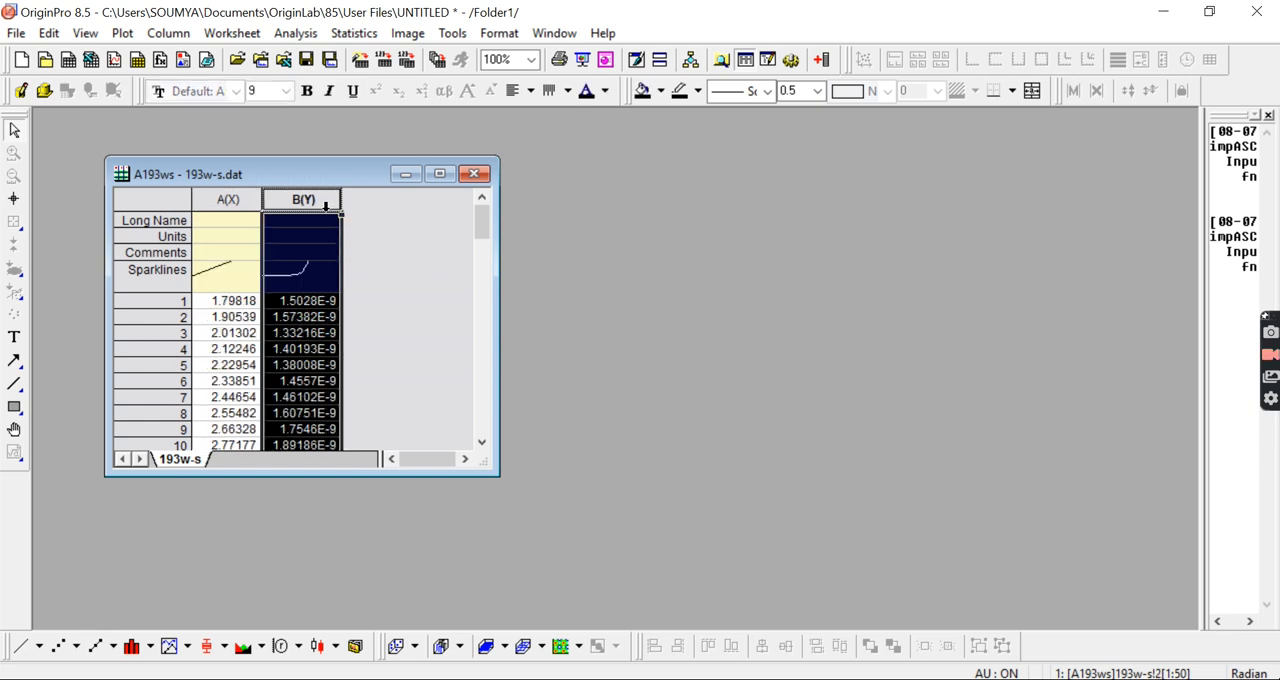
{"action": "right_click", "coordinate": [325, 205]}
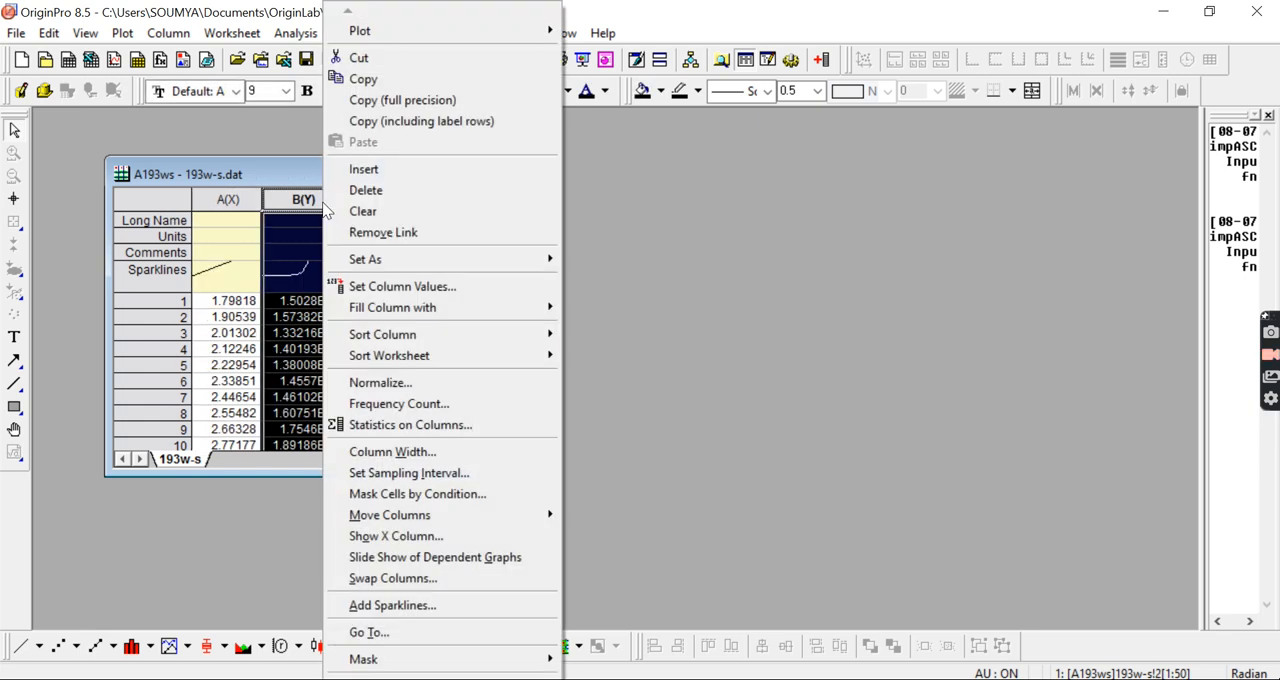
{"action": "left_click", "coordinate": [370, 287]}
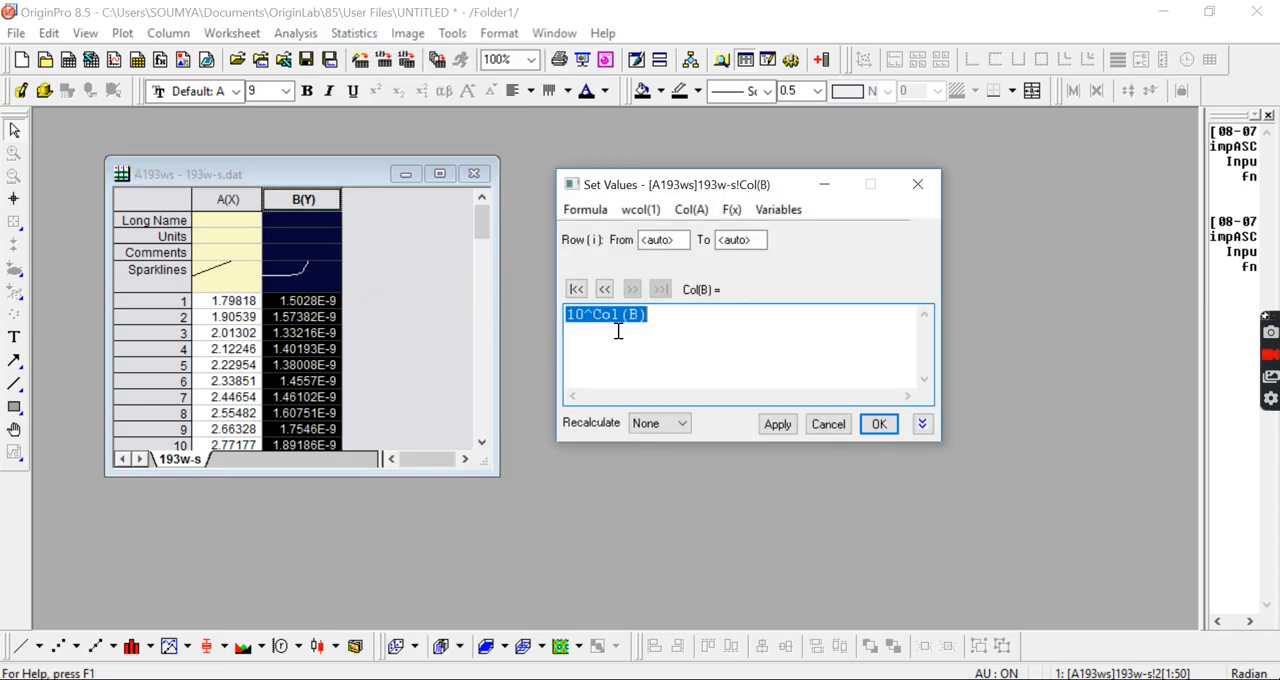
{"action": "key", "text": "Delete"}
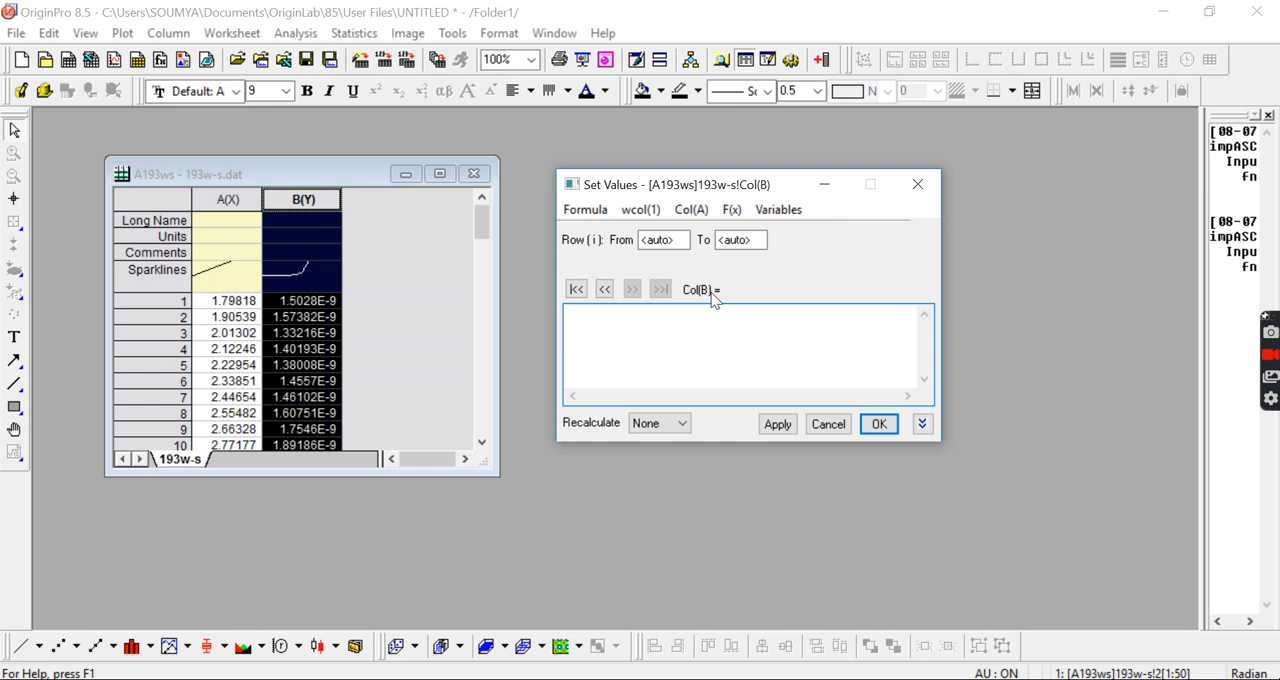
{"action": "type", "text": "log"}
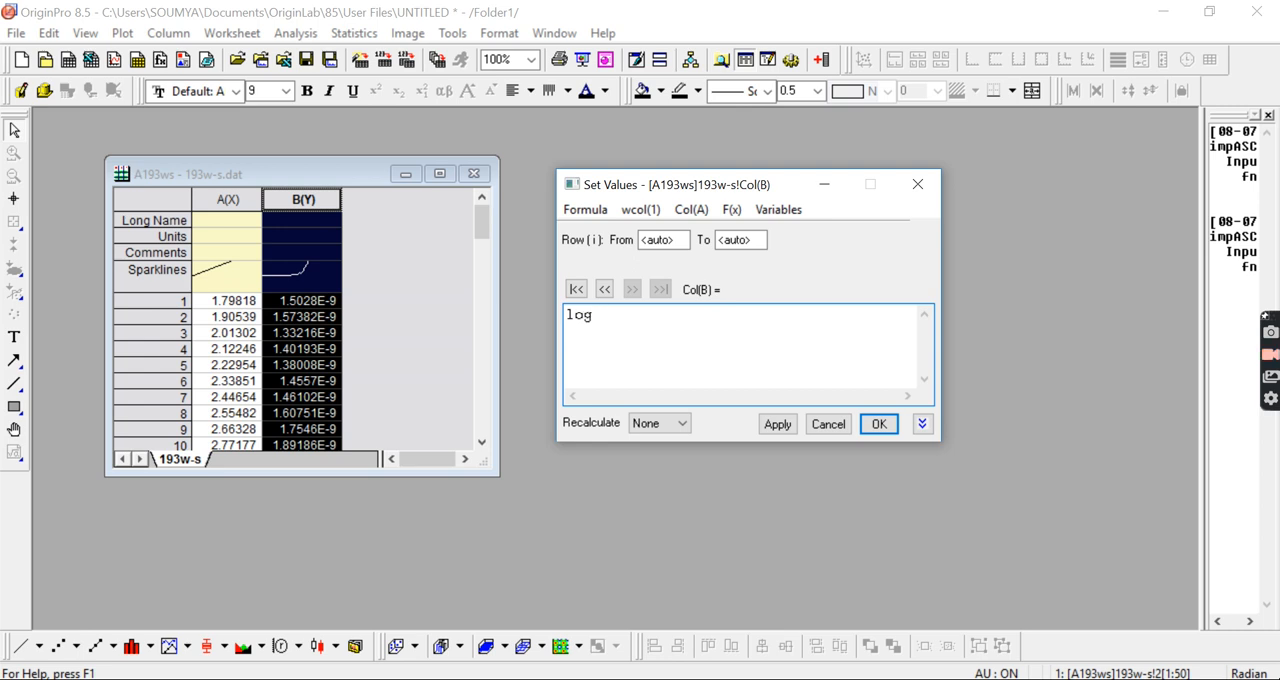
{"action": "left_click", "coordinate": [703, 212]}
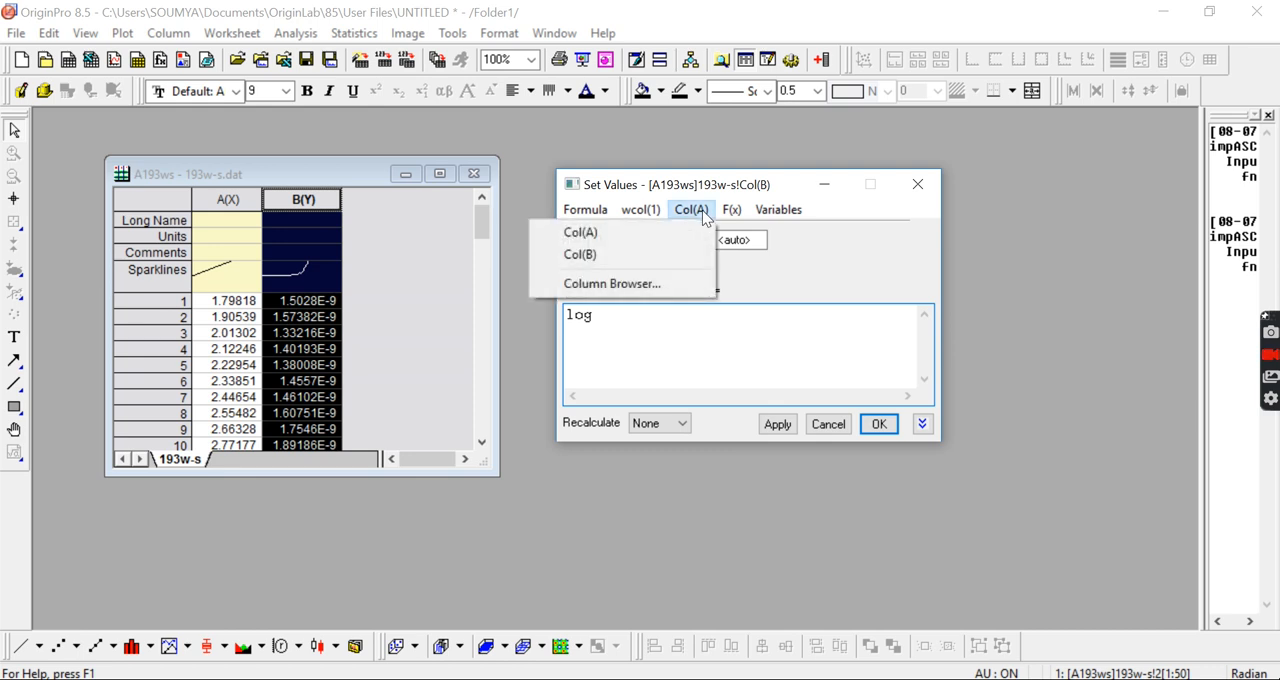
{"action": "left_click", "coordinate": [628, 256]}
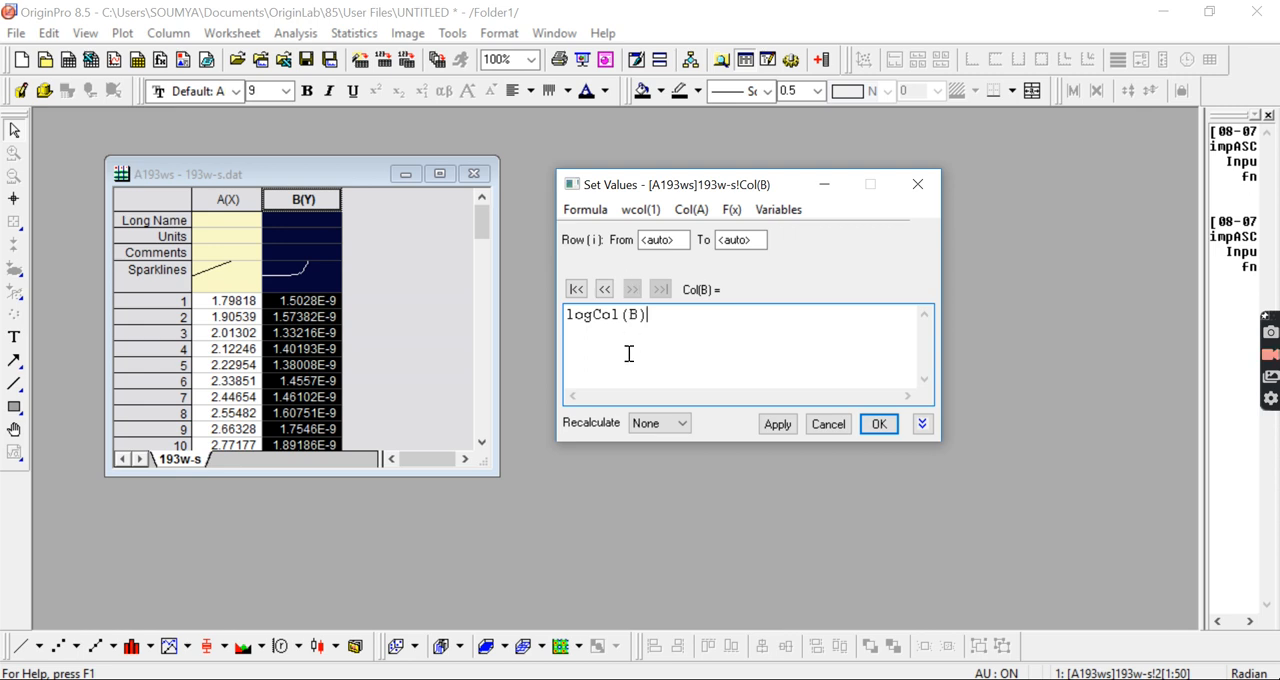
{"action": "left_click", "coordinate": [596, 320]}
{"action": "key", "text": "BackSpace"}
{"action": "type", "text": "C"}
{"action": "left_click", "coordinate": [593, 315]}
{"action": "type", "text": "("}
{"action": "left_click", "coordinate": [658, 318]}
{"action": "type", "text": "))"}
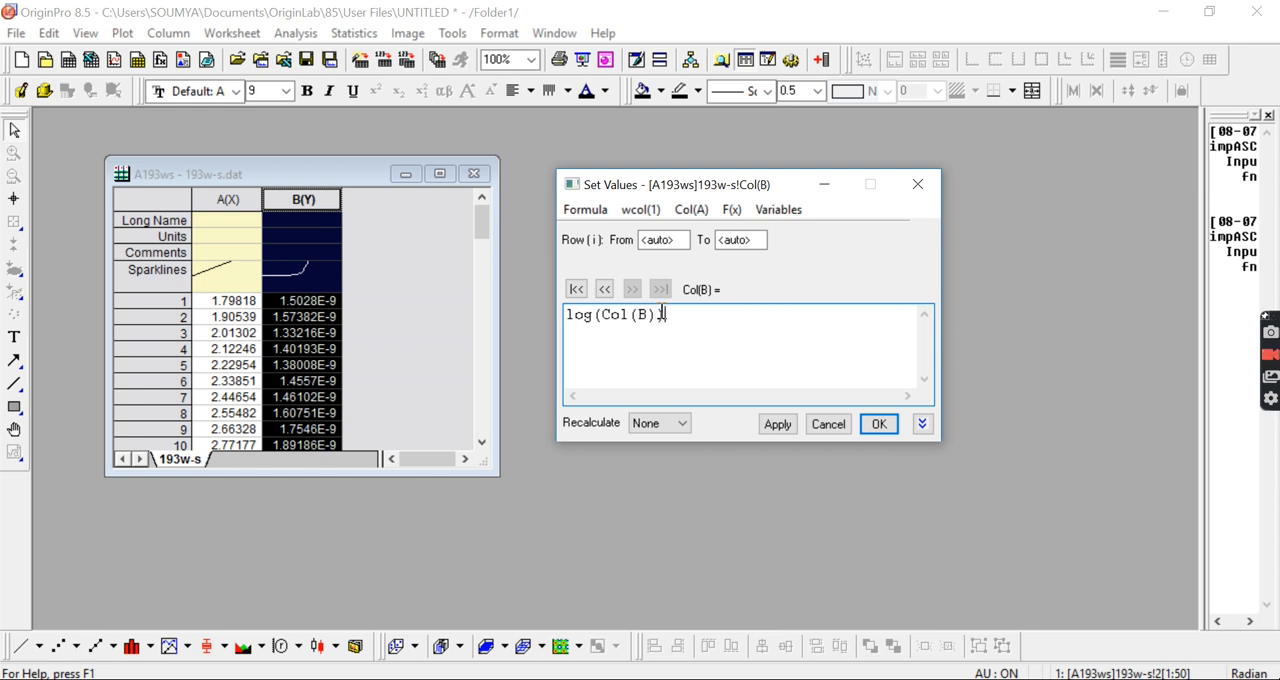
{"action": "left_click", "coordinate": [885, 433]}
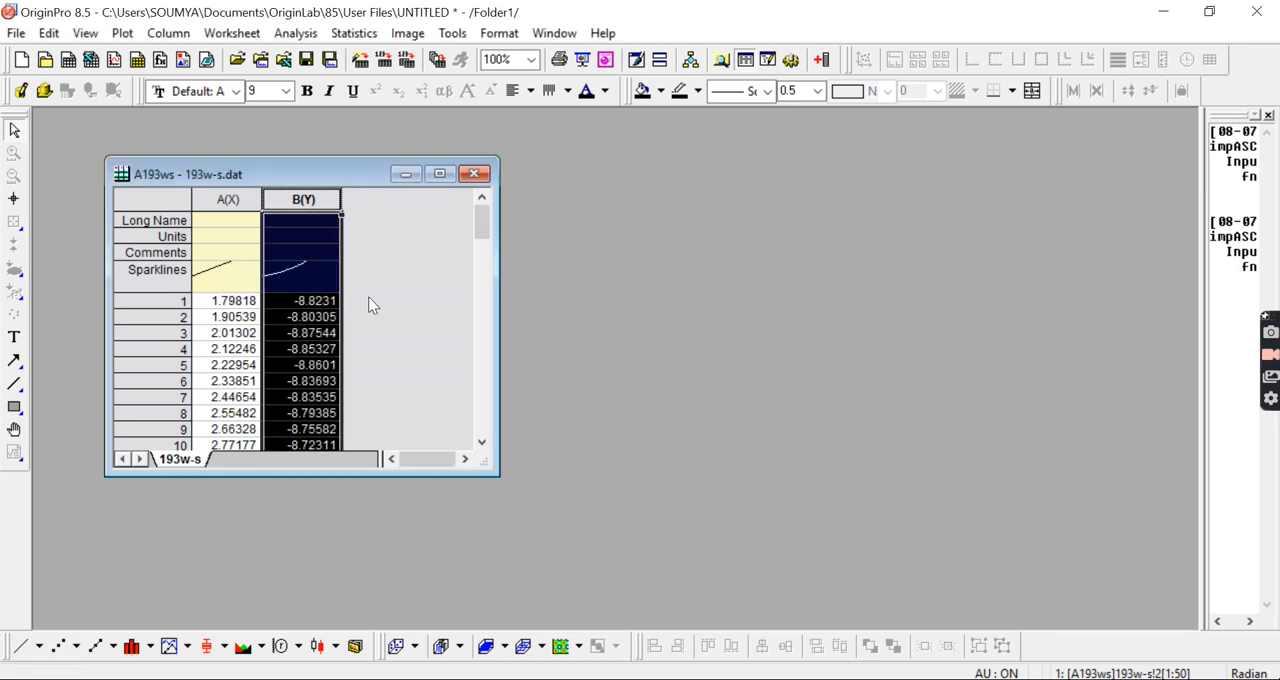
{"action": "left_click", "coordinate": [405, 320]}
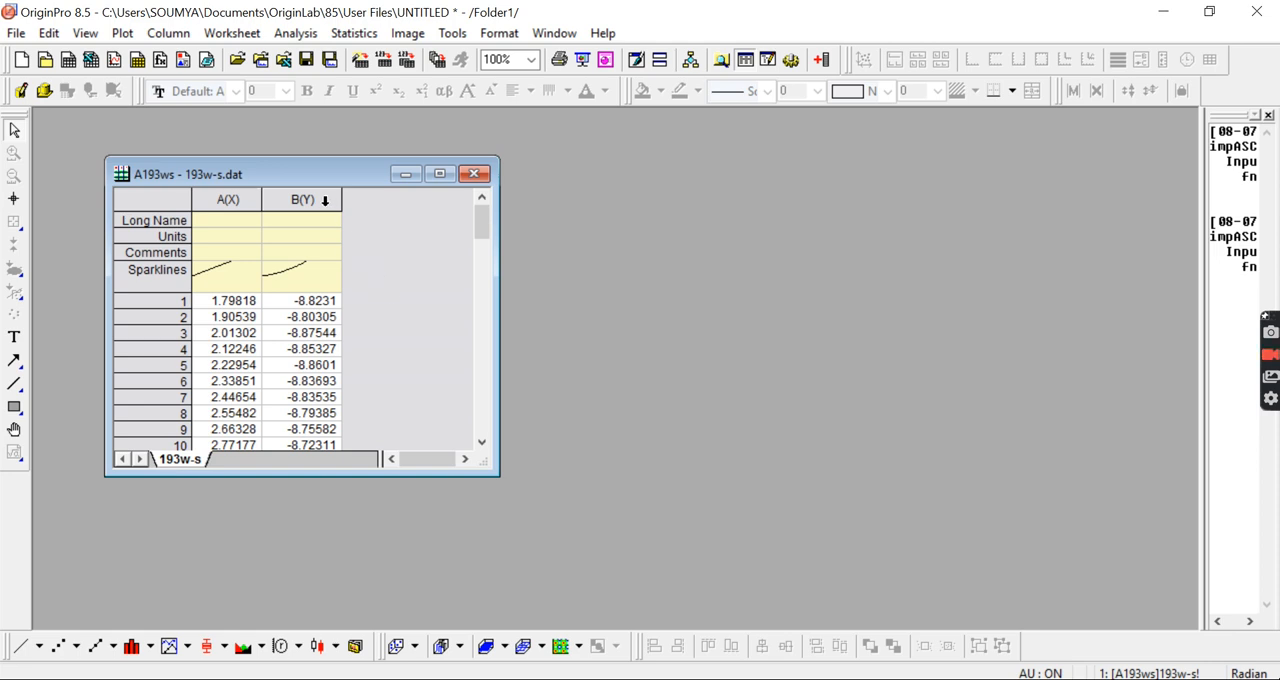
Step: Open Set Values for column A, clear its formula, and browse the available Math, Statistics and Data Manipulation functions
{"action": "left_click", "coordinate": [242, 202]}
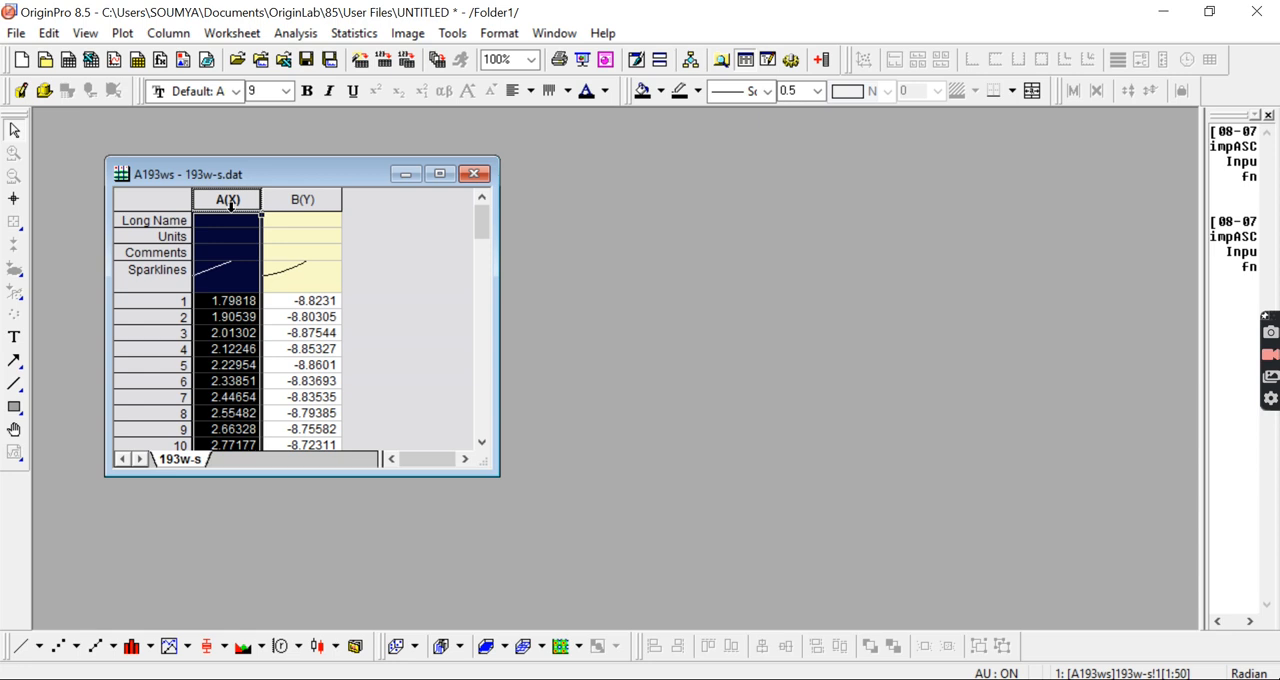
{"action": "right_click", "coordinate": [229, 201]}
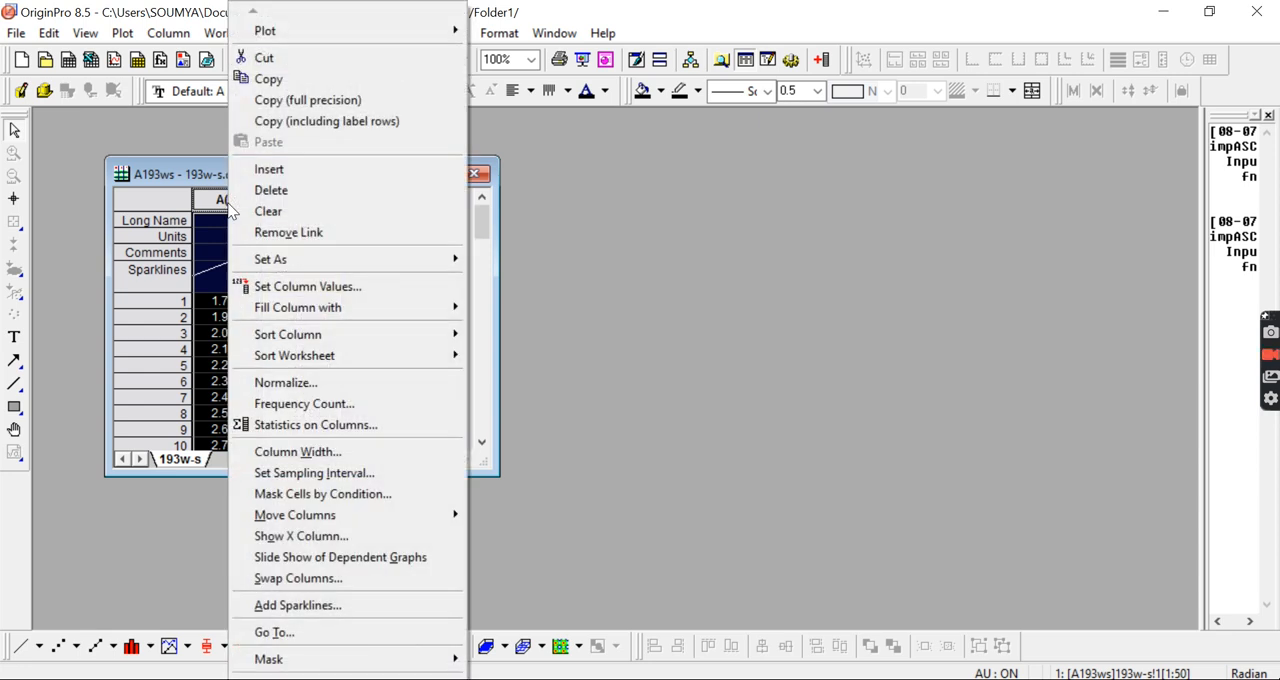
{"action": "left_click", "coordinate": [287, 288]}
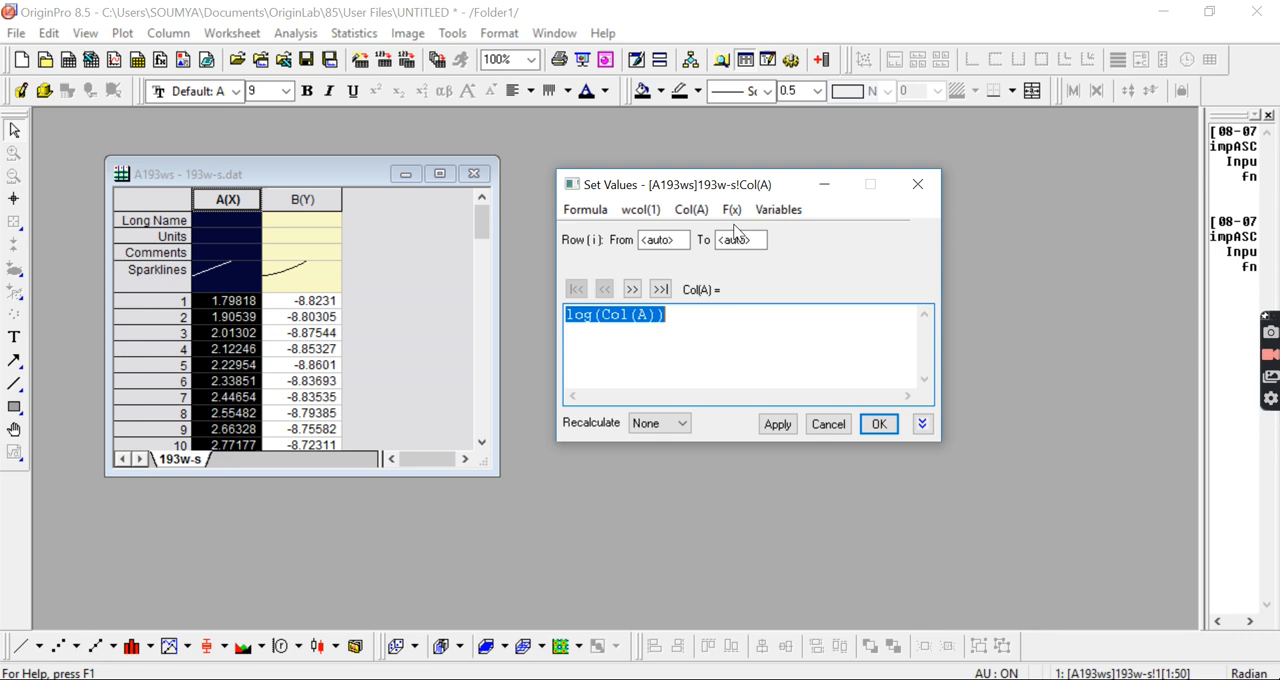
{"action": "key", "text": "Delete"}
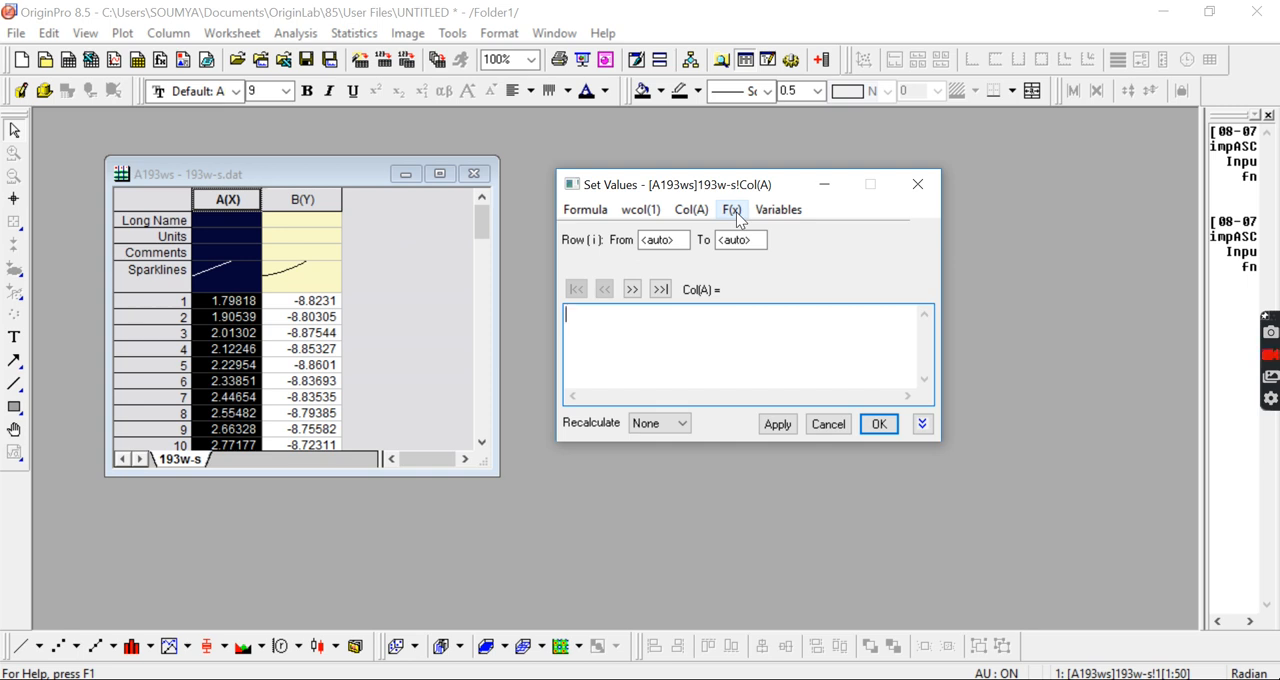
{"action": "left_click", "coordinate": [736, 212]}
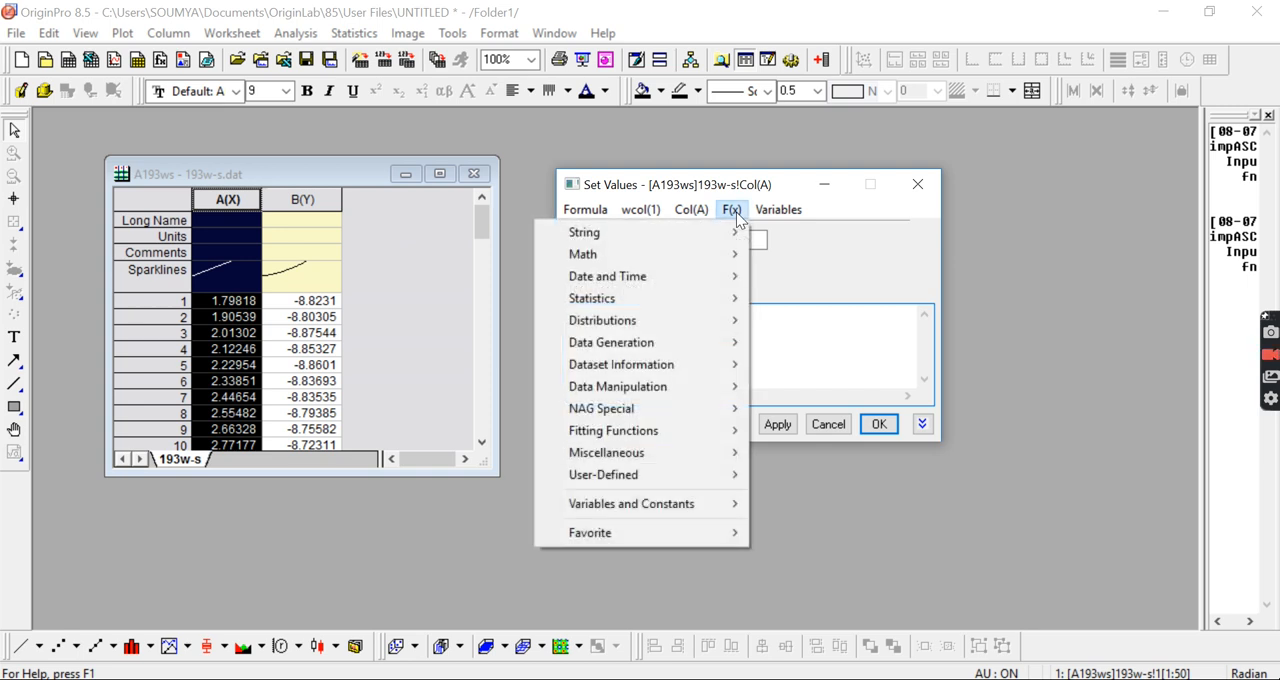
{"action": "mouse_move", "coordinate": [735, 259]}
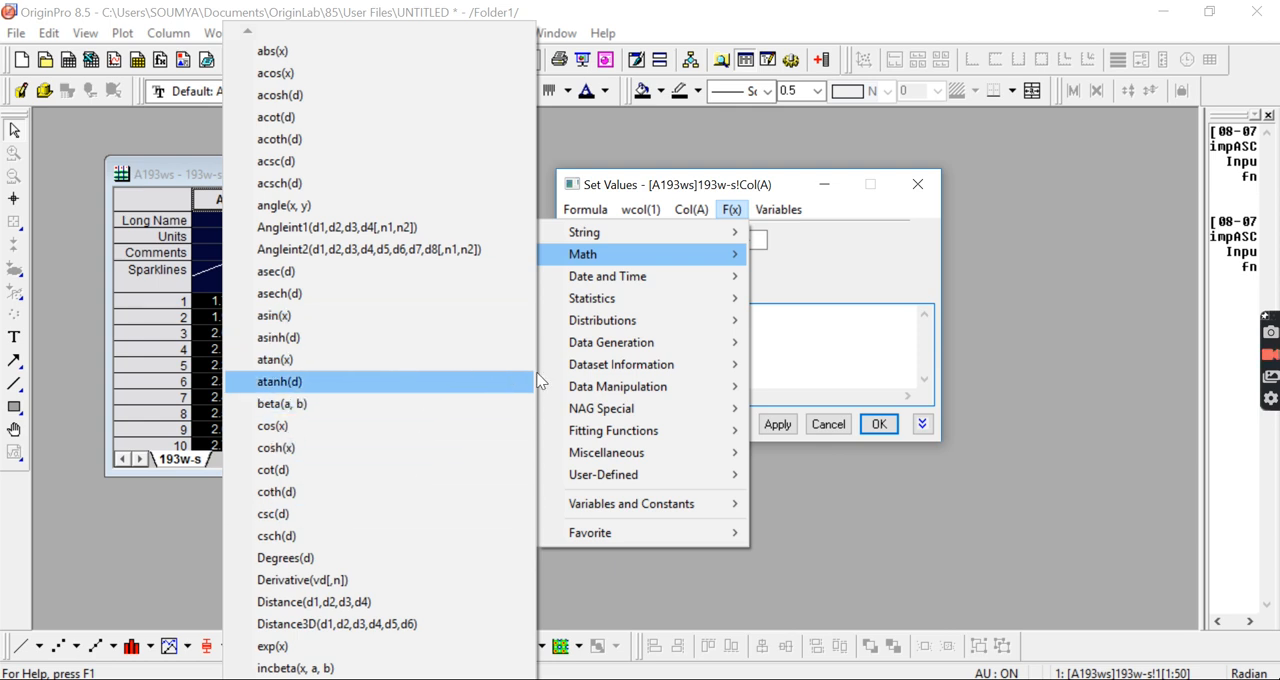
{"action": "mouse_move", "coordinate": [628, 305]}
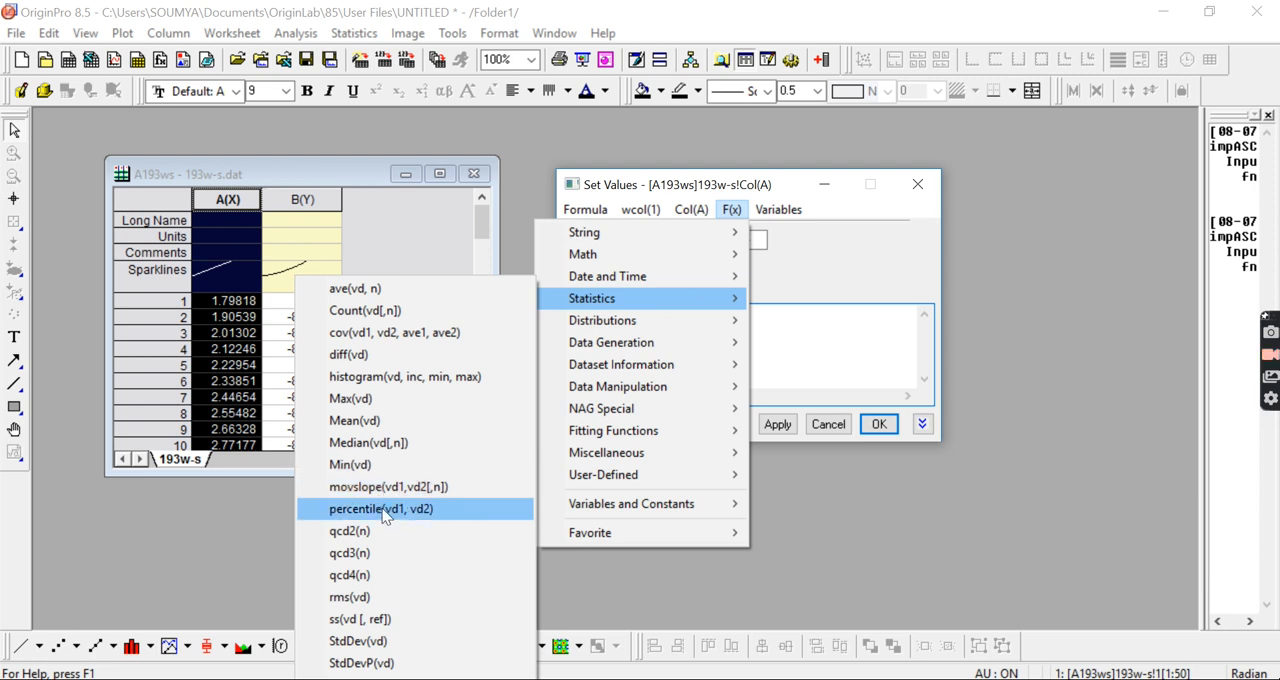
{"action": "mouse_move", "coordinate": [556, 387]}
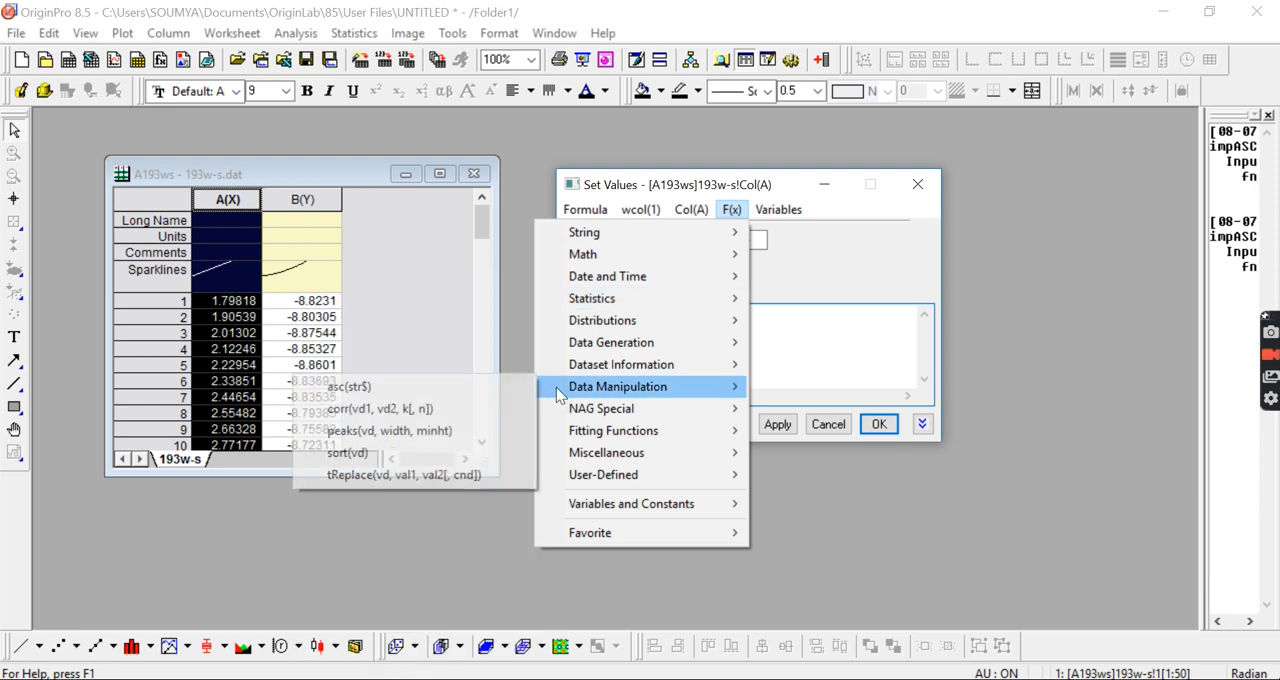
{"action": "left_click", "coordinate": [829, 363]}
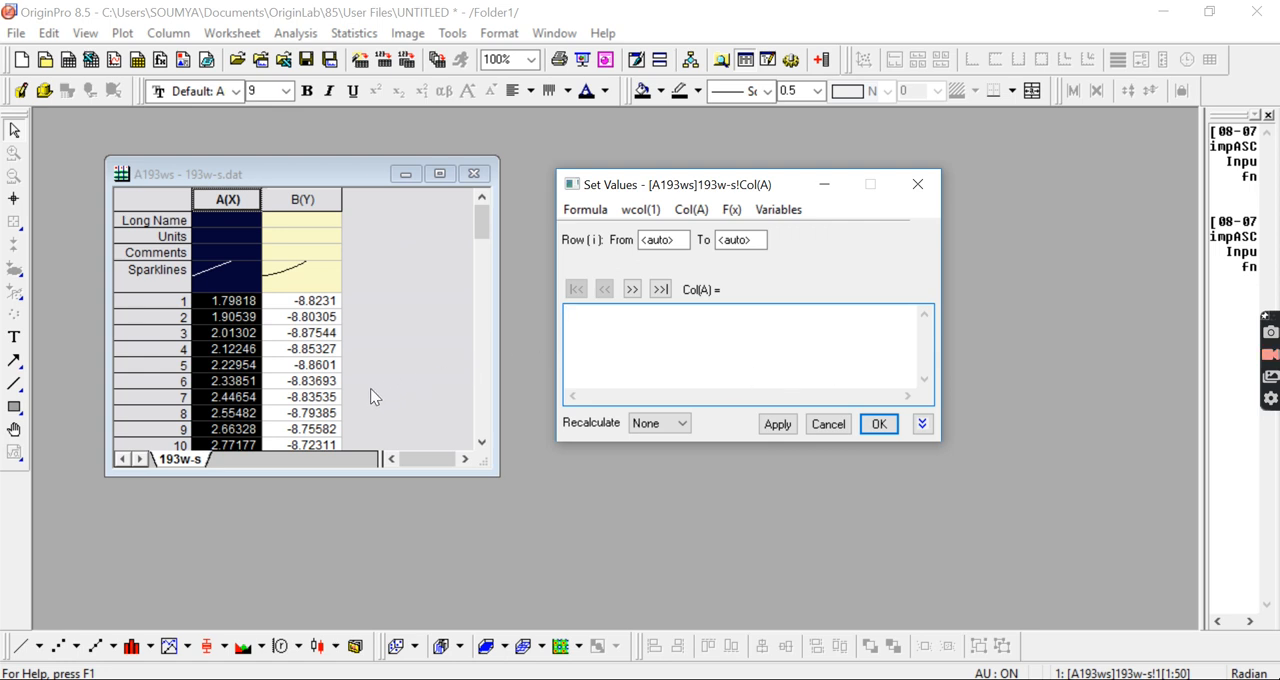
Step: Replace the values of column B with their exponential using the formula exp(Col(B))
{"action": "left_click", "coordinate": [319, 206]}
{"action": "left_click_drag", "start_coordinate": [667, 330], "coordinate": [513, 308]}
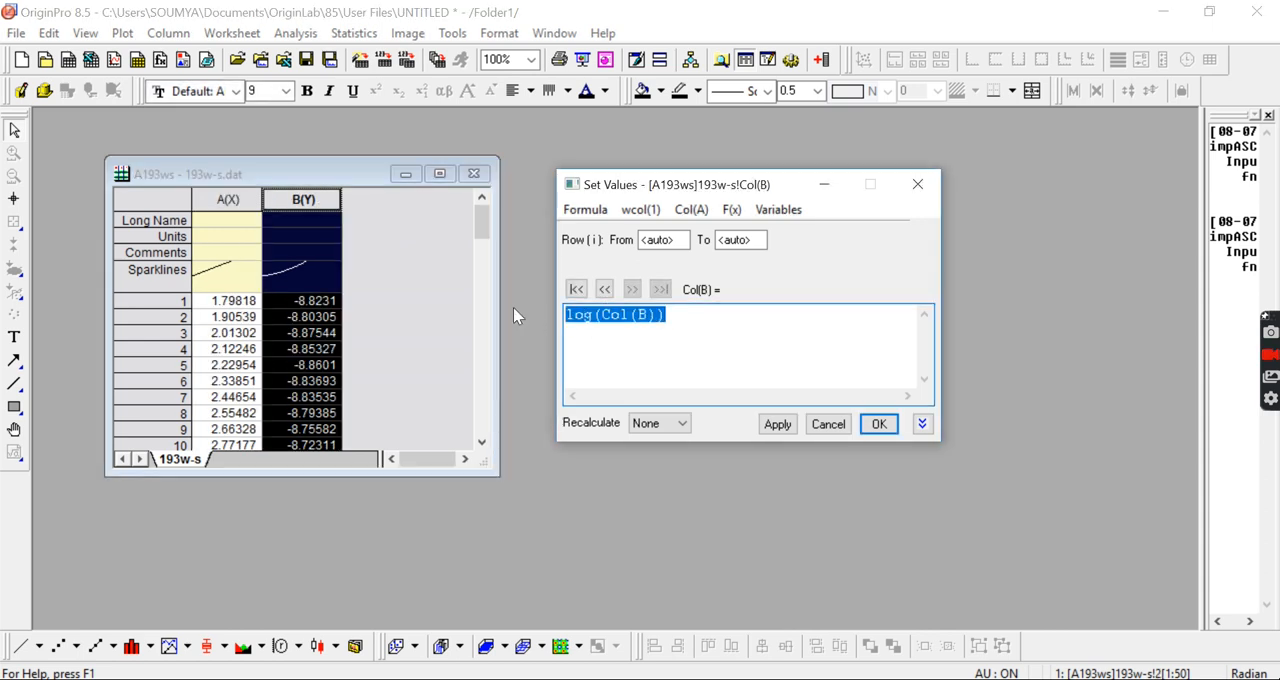
{"action": "key", "text": "BackSpace"}
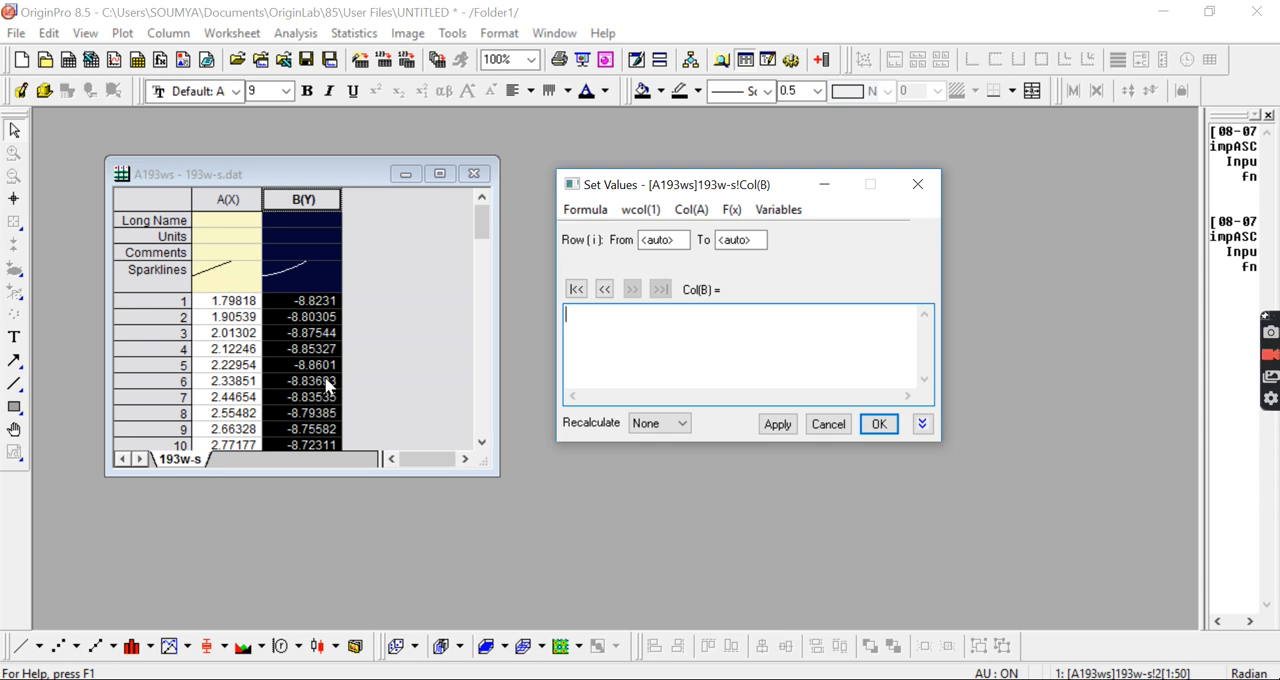
{"action": "type", "text": "exp"}
{"action": "left_click", "coordinate": [676, 218]}
{"action": "left_click", "coordinate": [638, 252]}
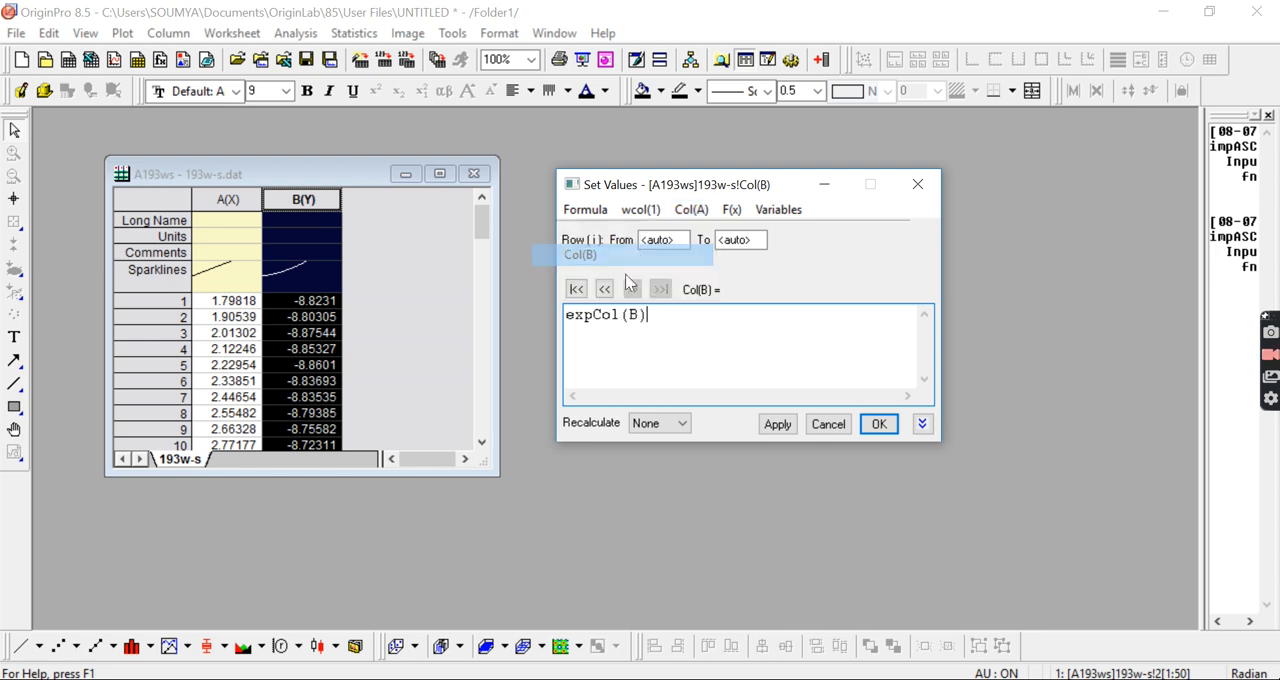
{"action": "left_click", "coordinate": [596, 316]}
{"action": "type", "text": "("}
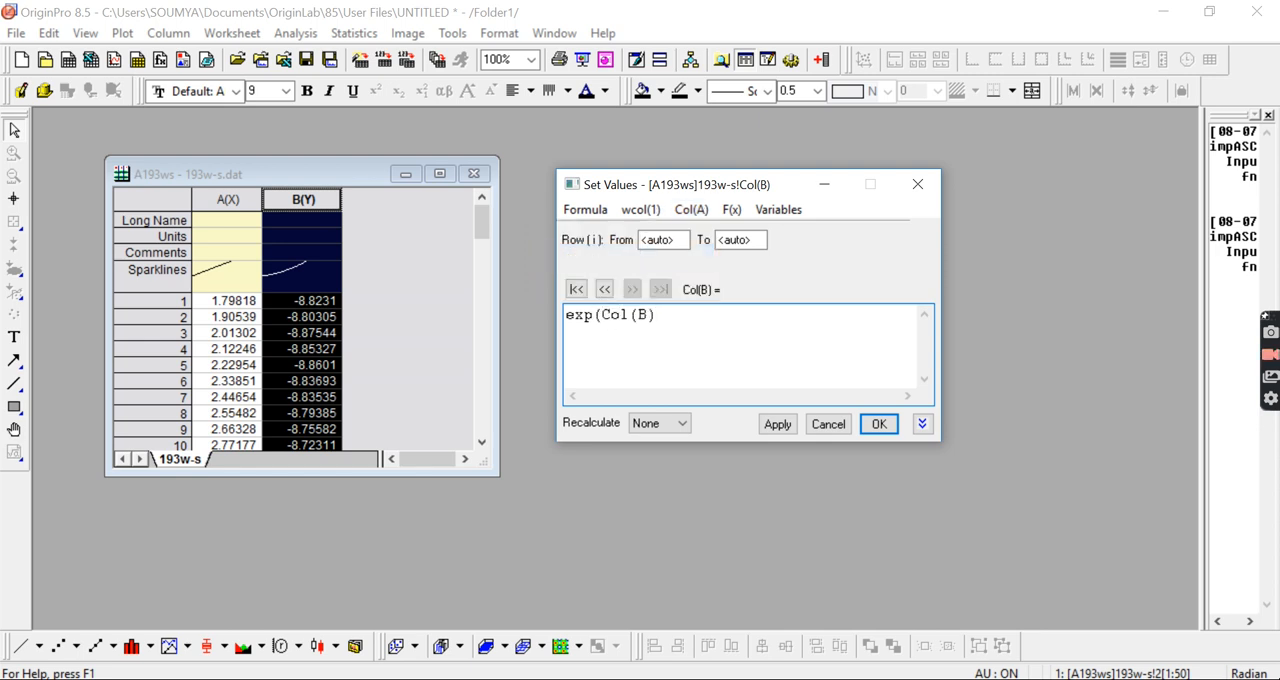
{"action": "left_click", "coordinate": [704, 324]}
{"action": "type", "text": ")"}
{"action": "left_click", "coordinate": [778, 425]}
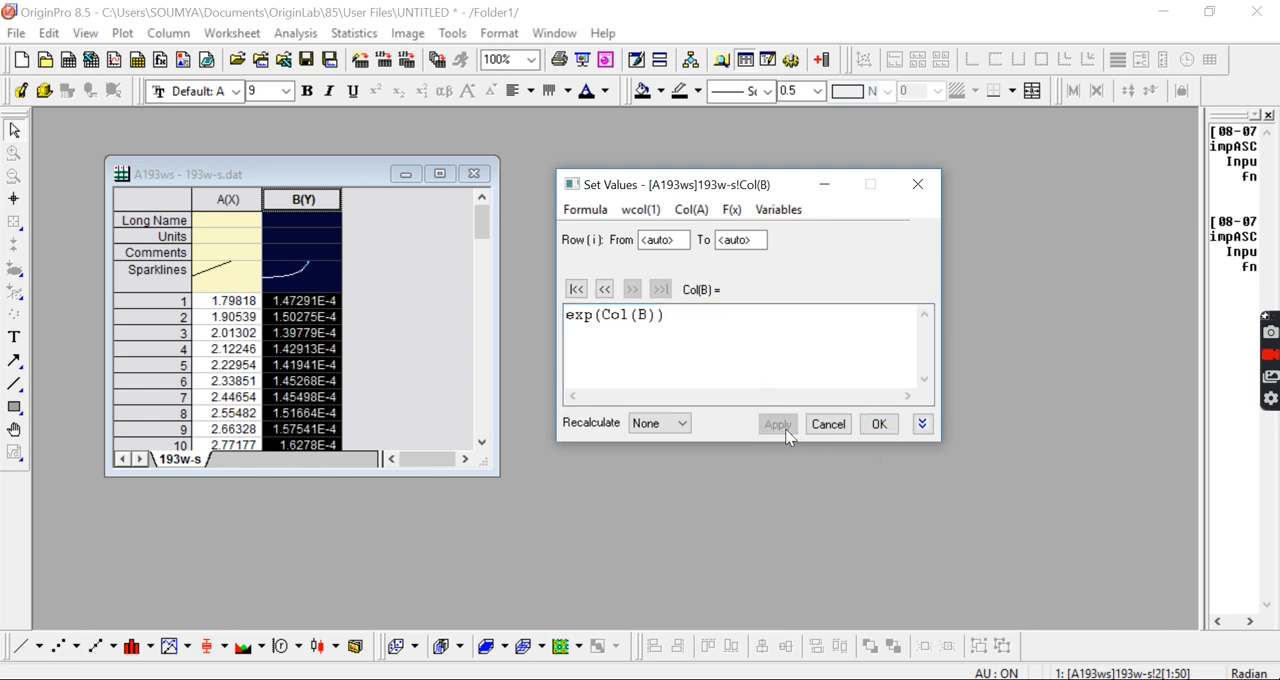
{"action": "left_click", "coordinate": [880, 426]}
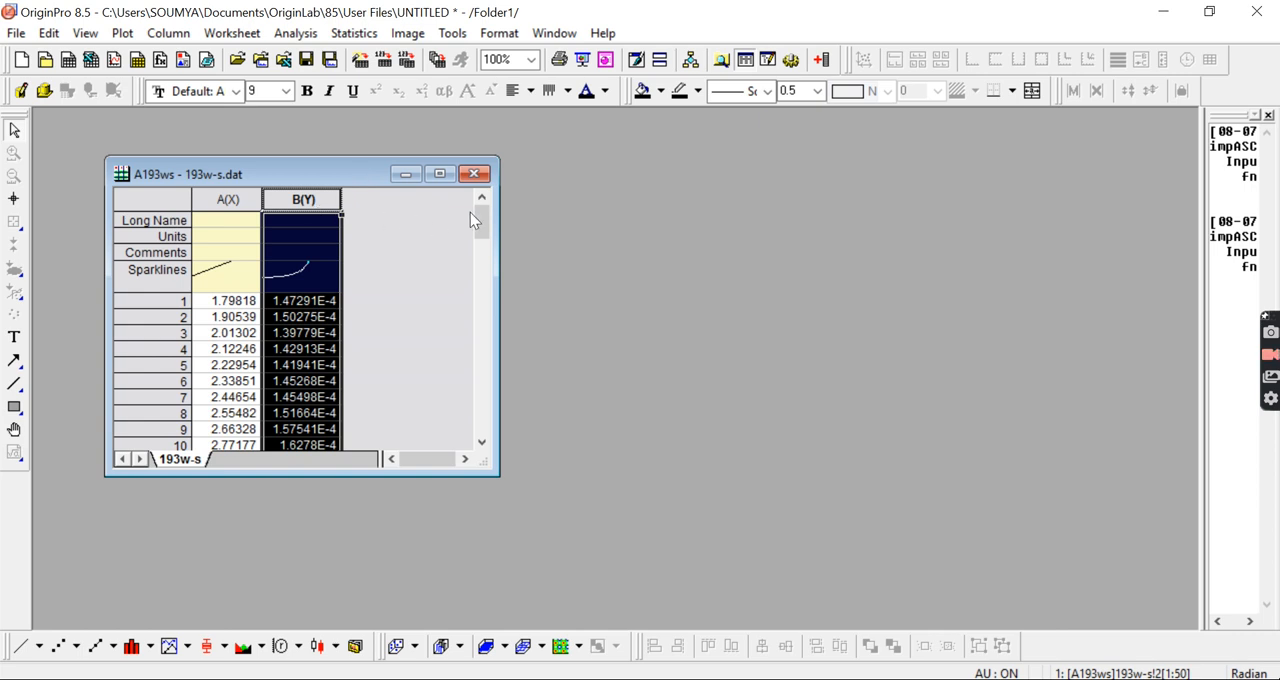
Step: Add a new column to the end of the worksheet
{"action": "left_click", "coordinate": [820, 60]}
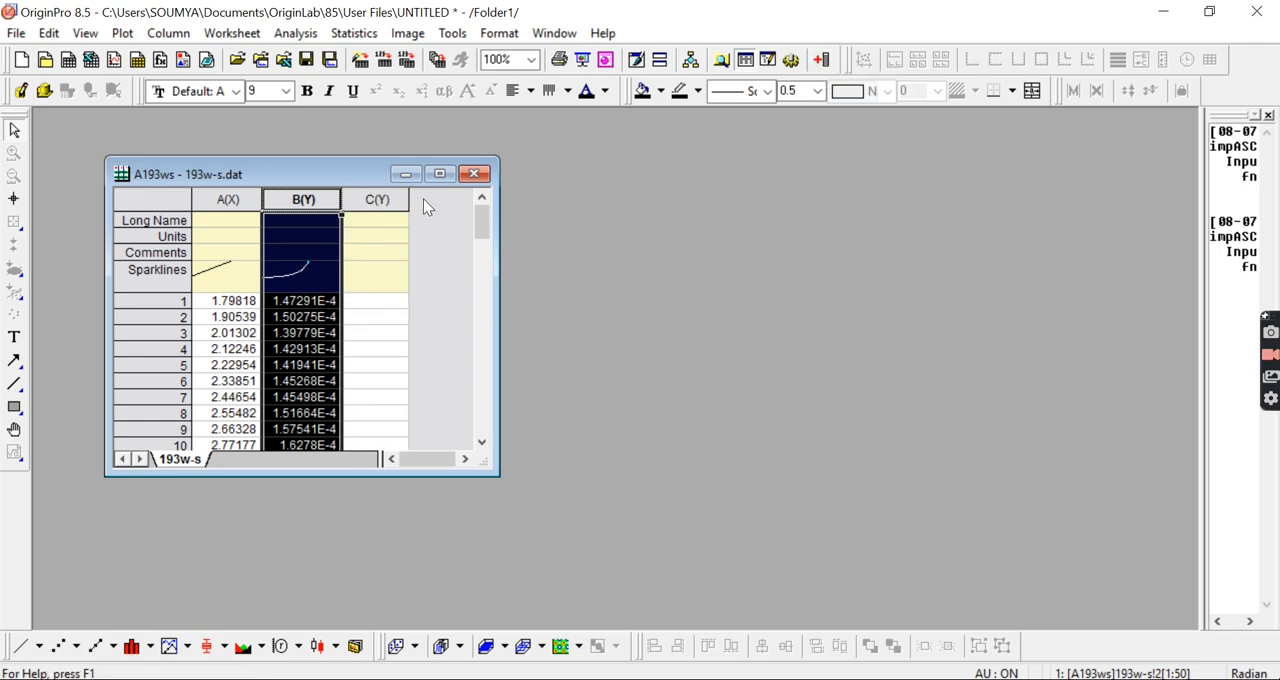
Step: Widen column C slightly and fill it with values computed by the formula Col(A)+100*Col(B)
{"action": "left_click_drag", "start_coordinate": [409, 200], "coordinate": [435, 204]}
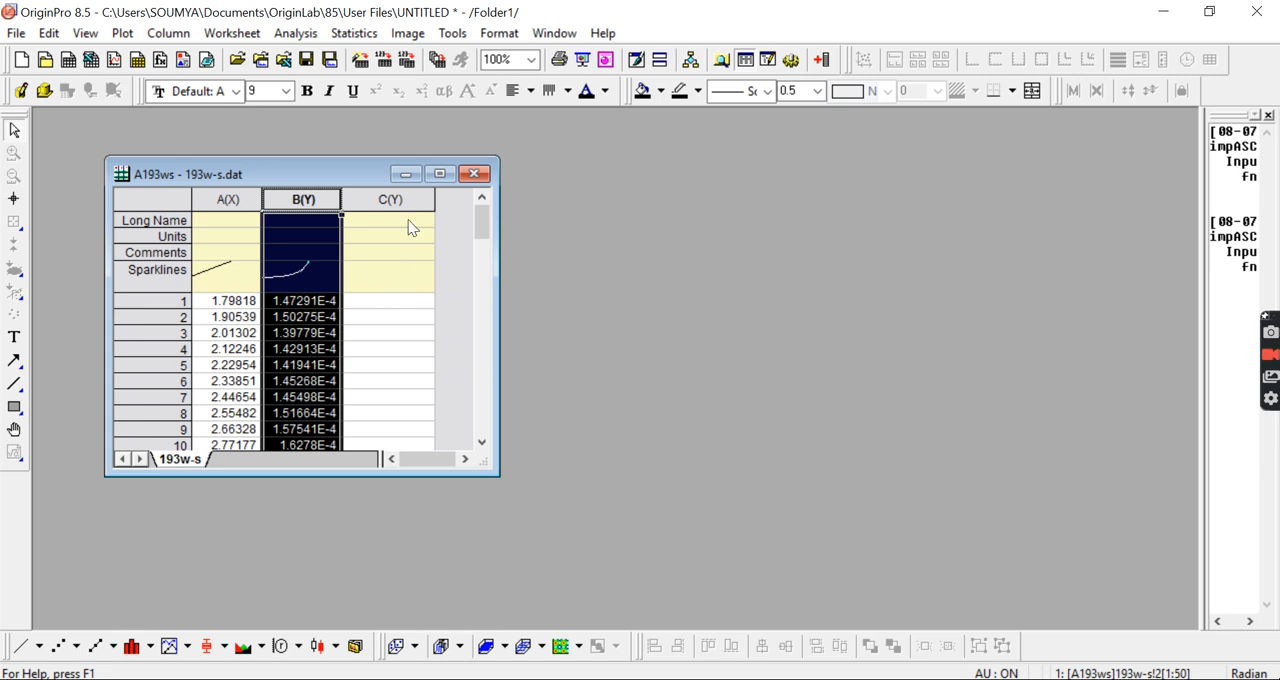
{"action": "left_click", "coordinate": [416, 206]}
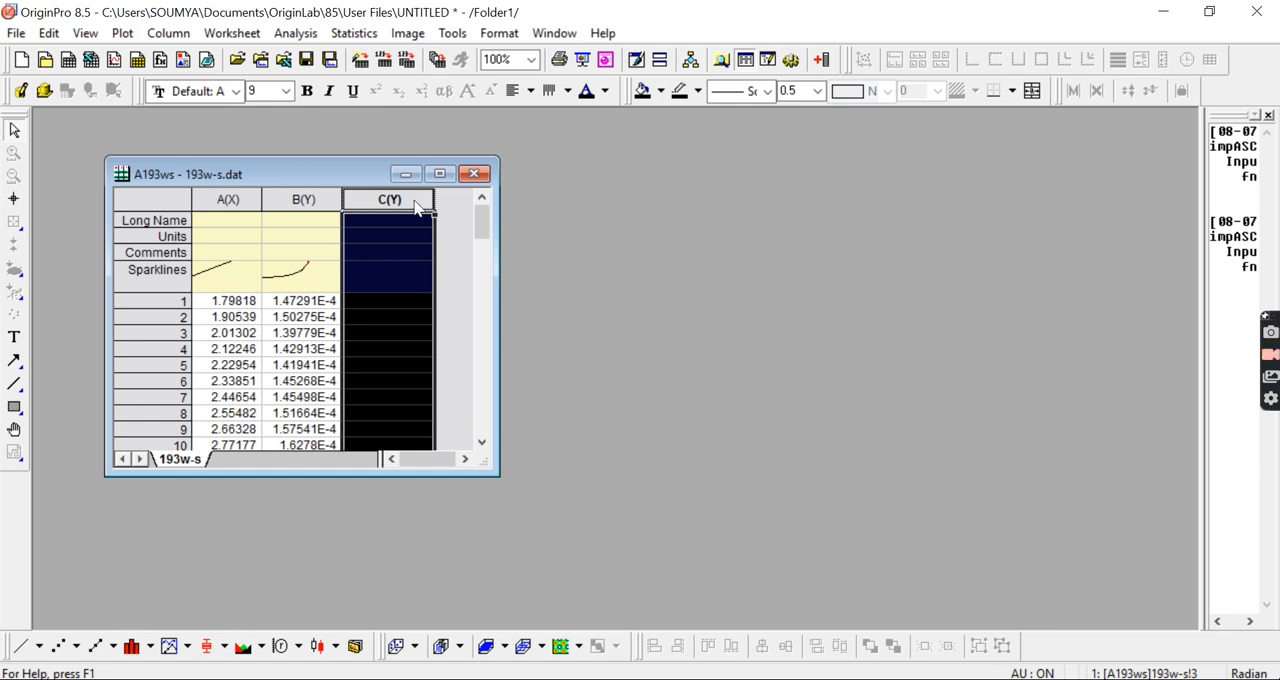
{"action": "right_click", "coordinate": [417, 204]}
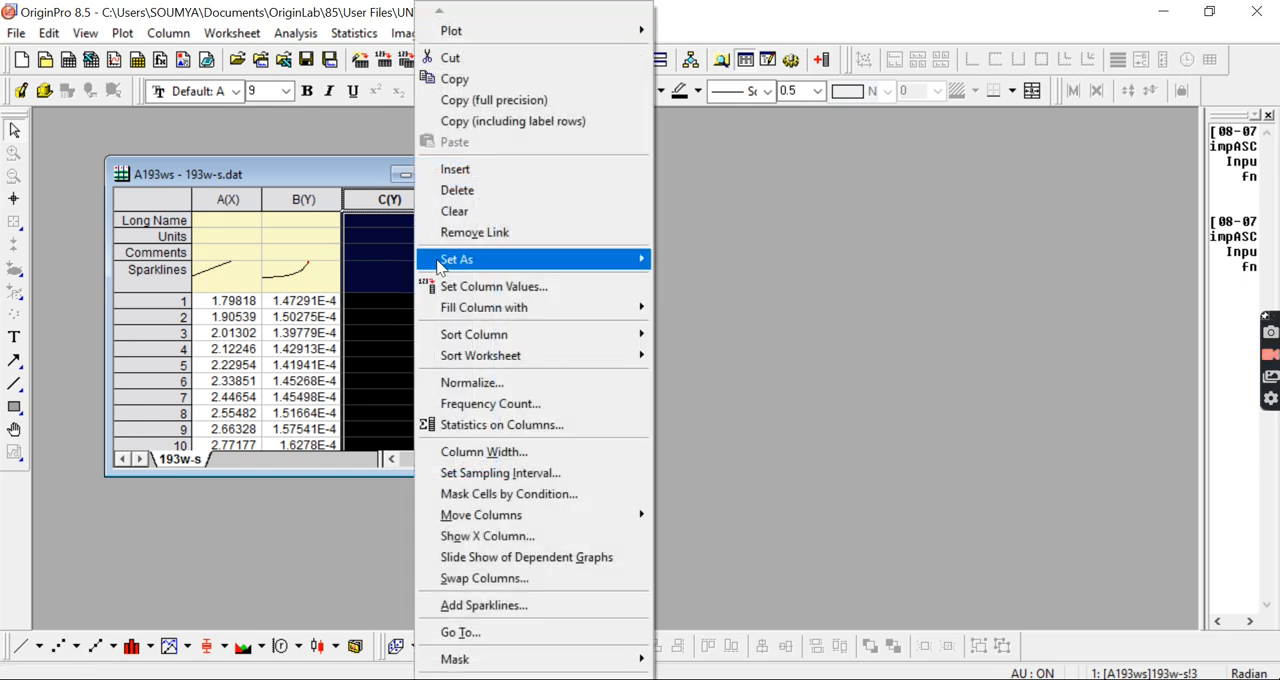
{"action": "left_click", "coordinate": [492, 287]}
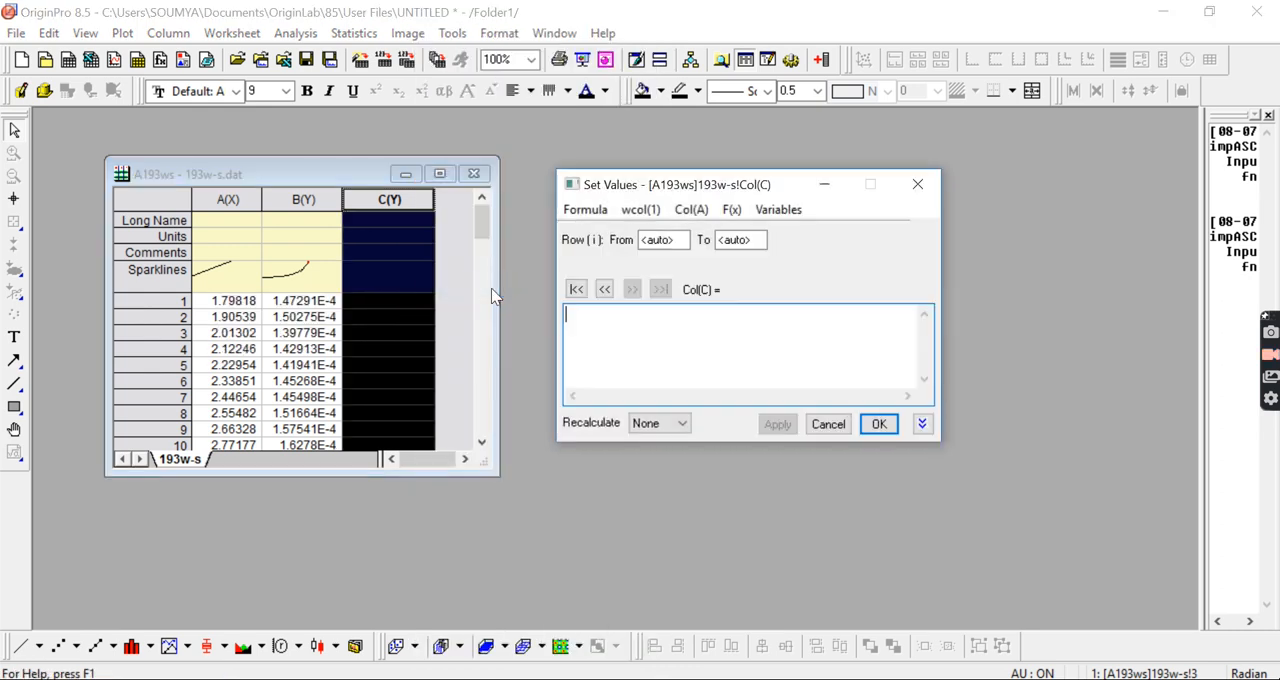
{"action": "left_click", "coordinate": [692, 210]}
{"action": "left_click", "coordinate": [660, 231]}
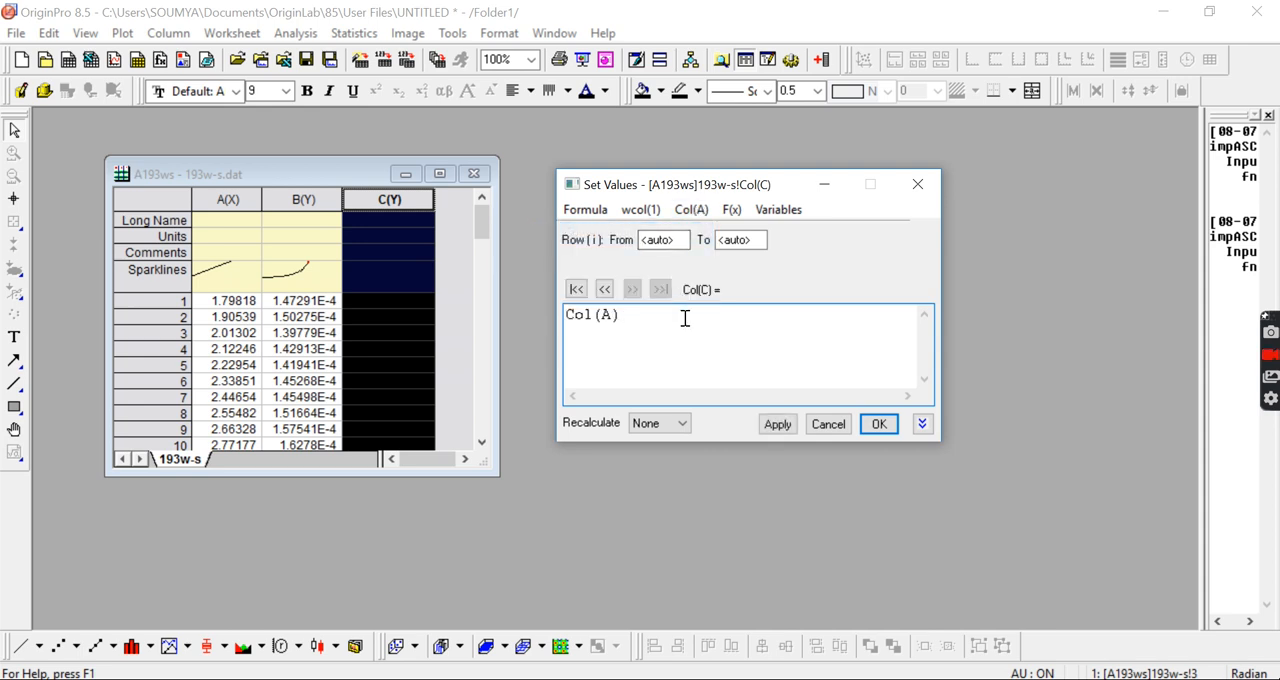
{"action": "type", "text": "+100*"}
{"action": "left_click", "coordinate": [690, 210]}
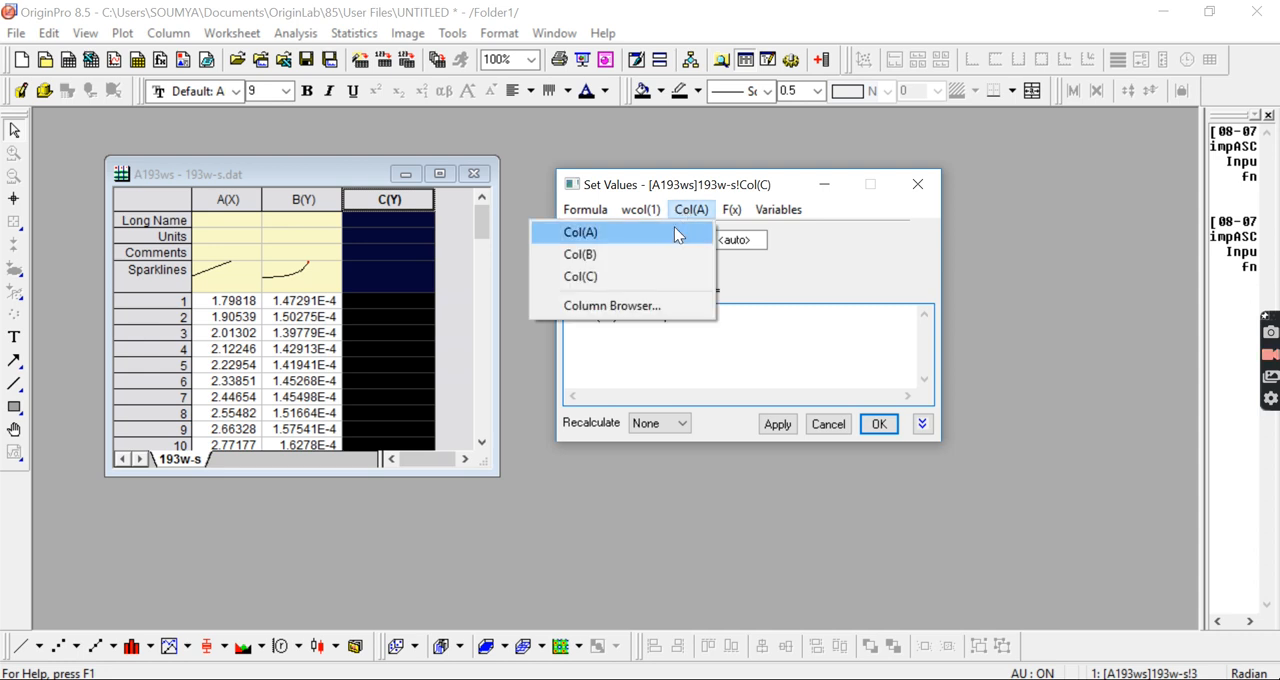
{"action": "left_click", "coordinate": [656, 252]}
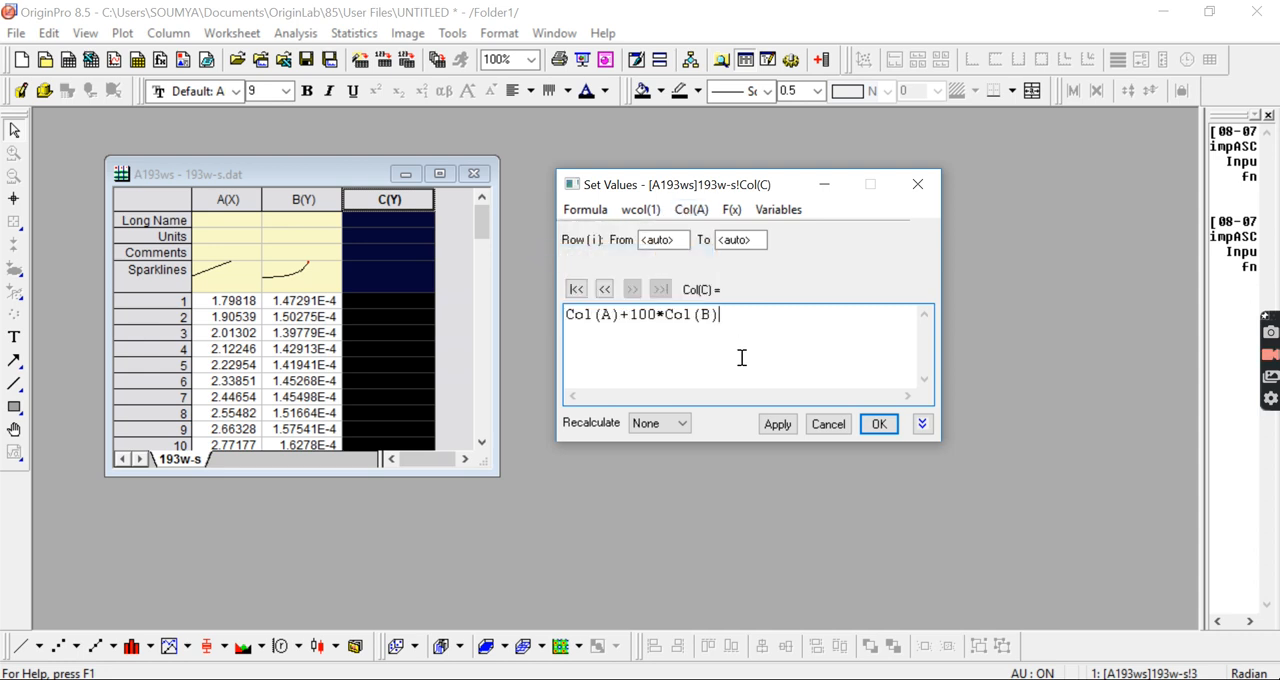
{"action": "left_click", "coordinate": [879, 425]}
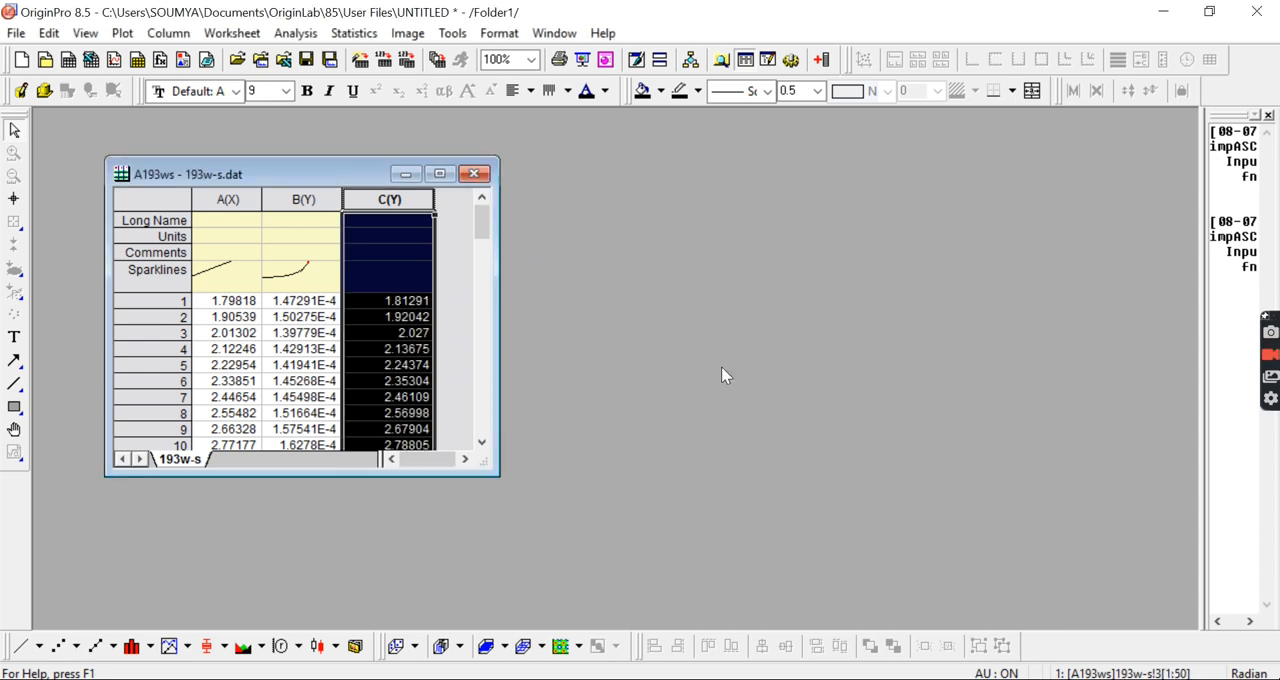